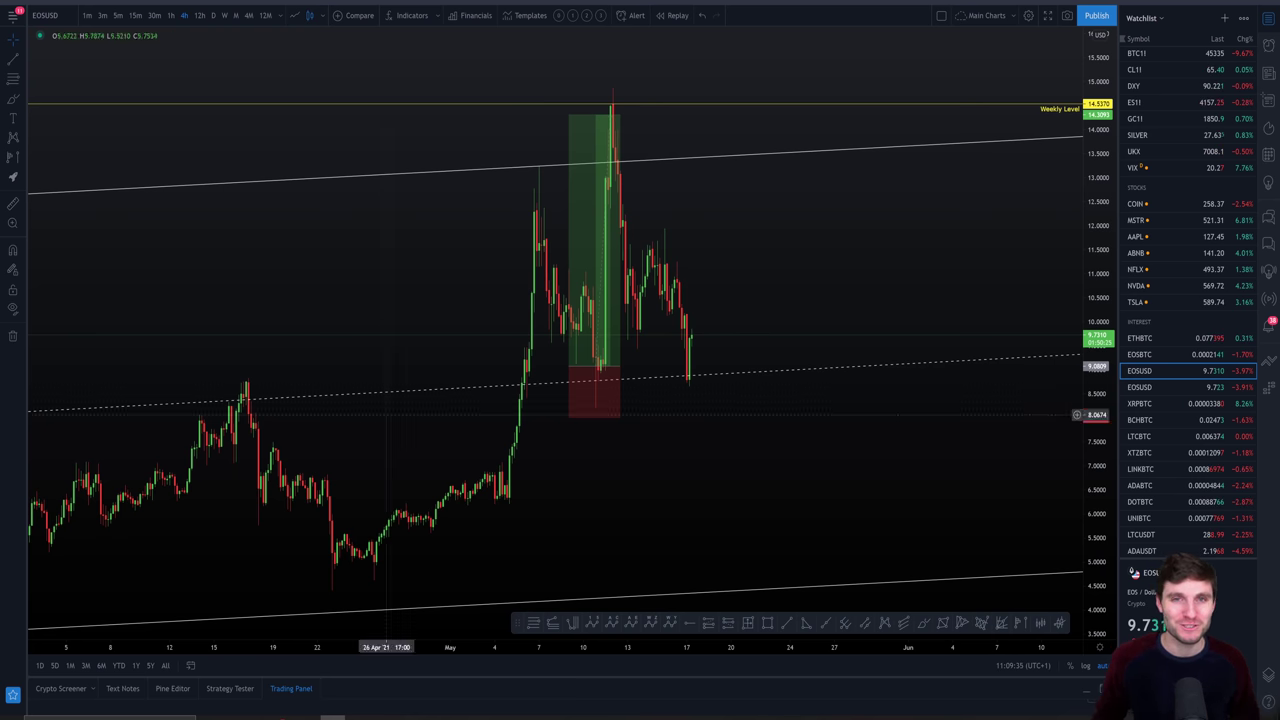
Step: Hide all drawings on the EOSUSD chart and examine the bare April to May price action
click(13, 308)
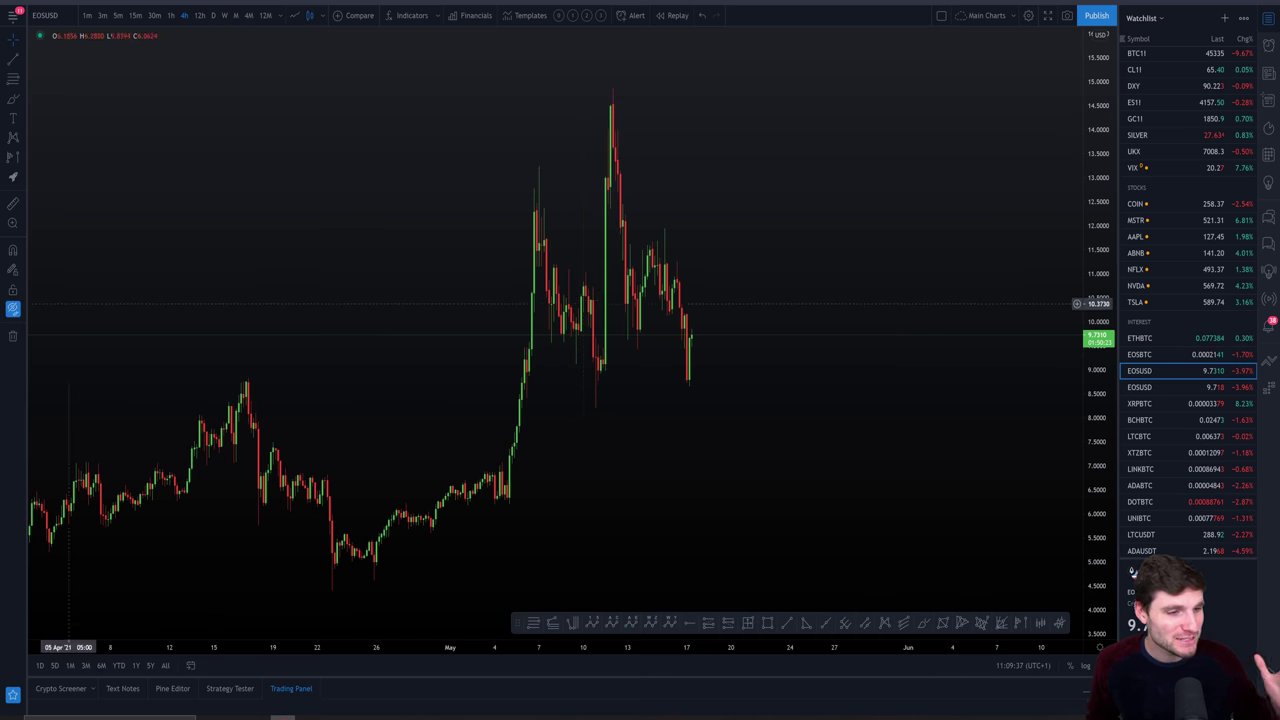
scroll(700, 300, up, 2)
drag(700, 300, 926, 248)
scroll(921, 245, up, 2)
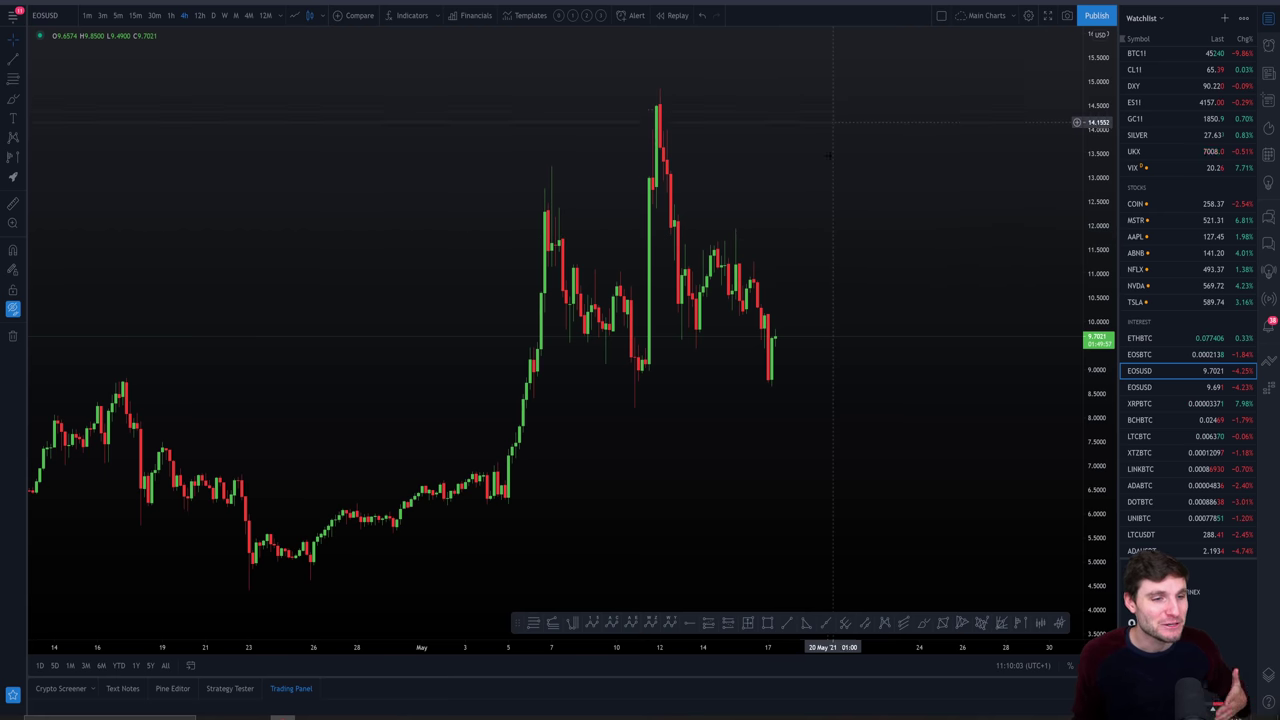
scroll(830, 180, up, 1)
scroll(827, 179, up, 3)
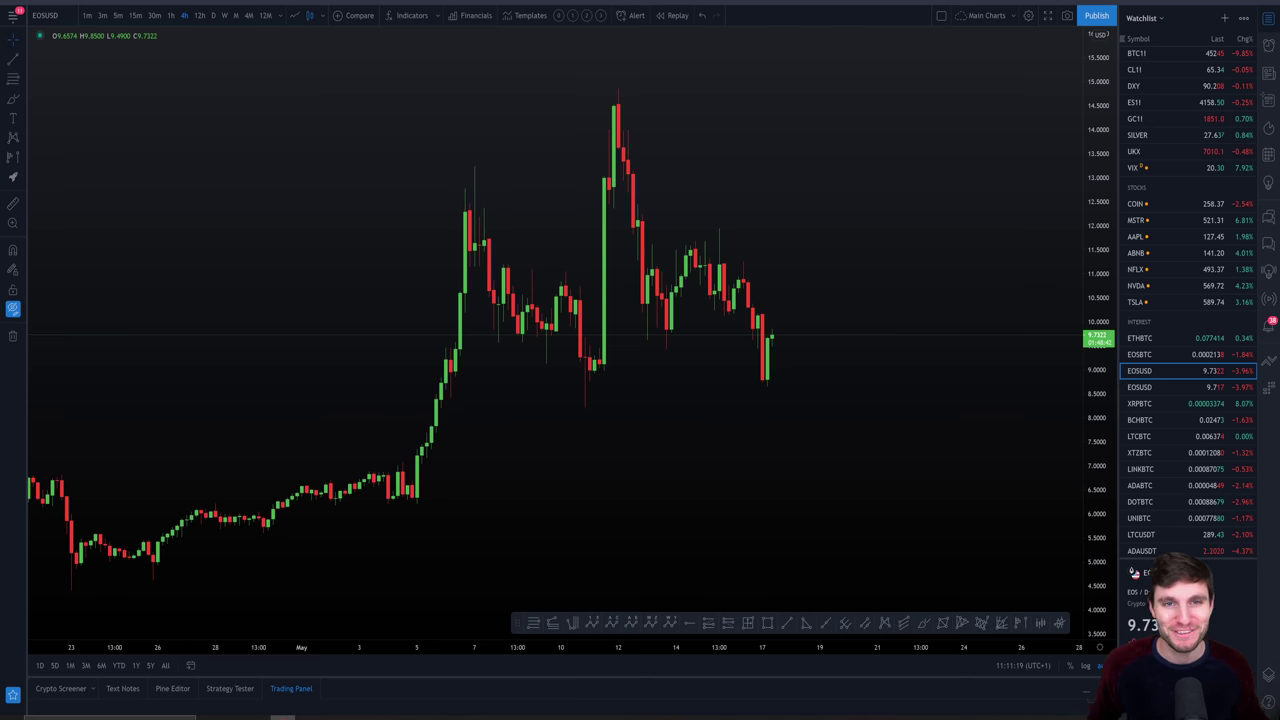
Step: Switch to Discord and highlight the $9 support and $14 resistance figures in the EOS message of the socials channel
key(alt+Tab)
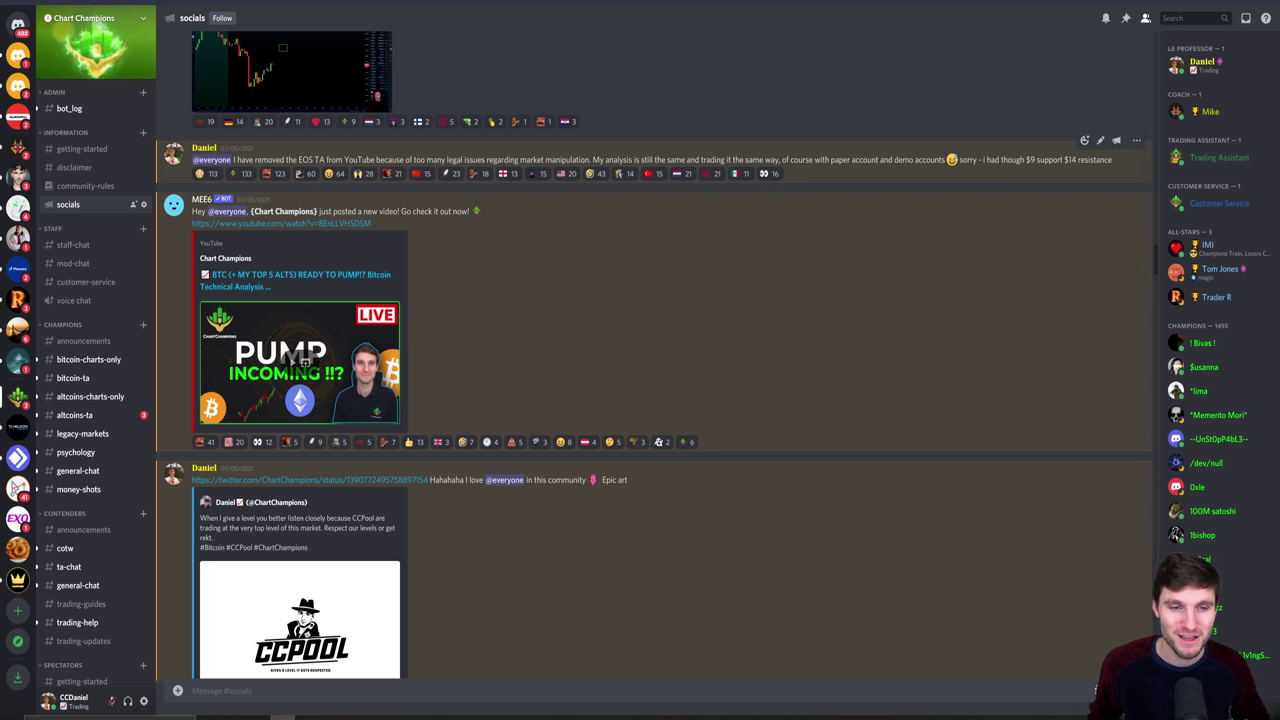
double_click(1031, 159)
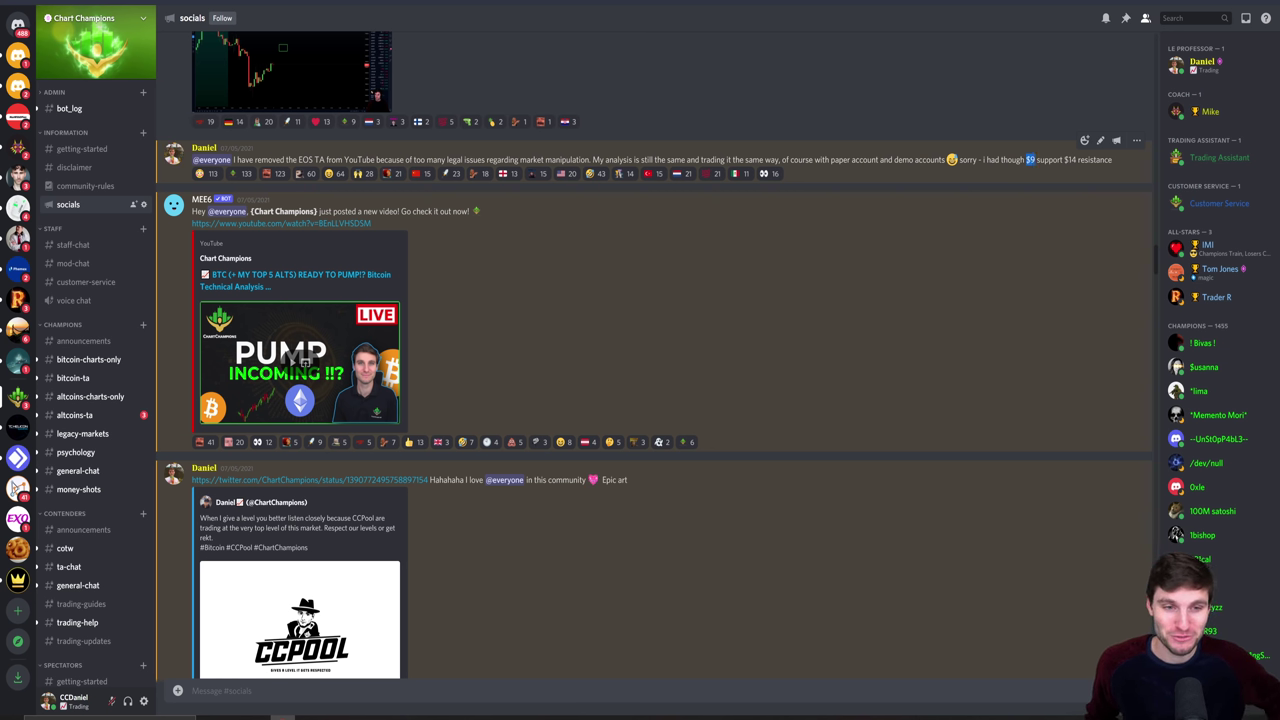
drag(1064, 159, 1086, 159)
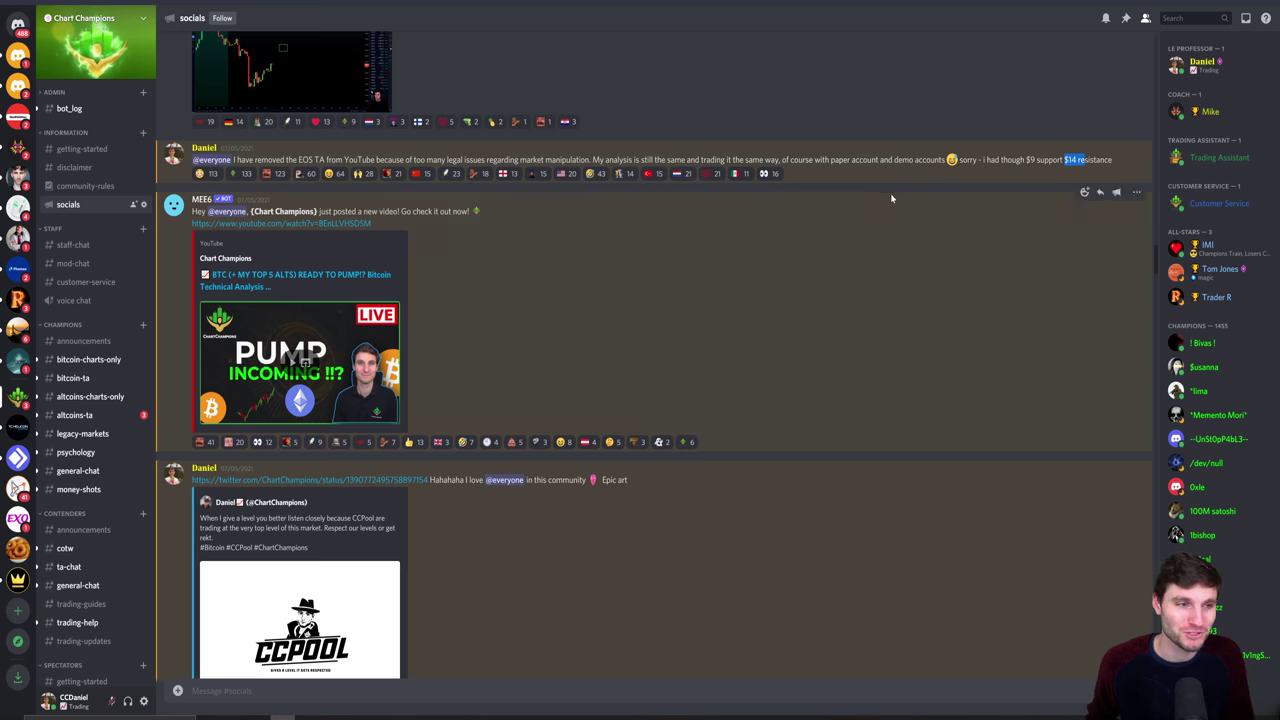
key(alt+Tab)
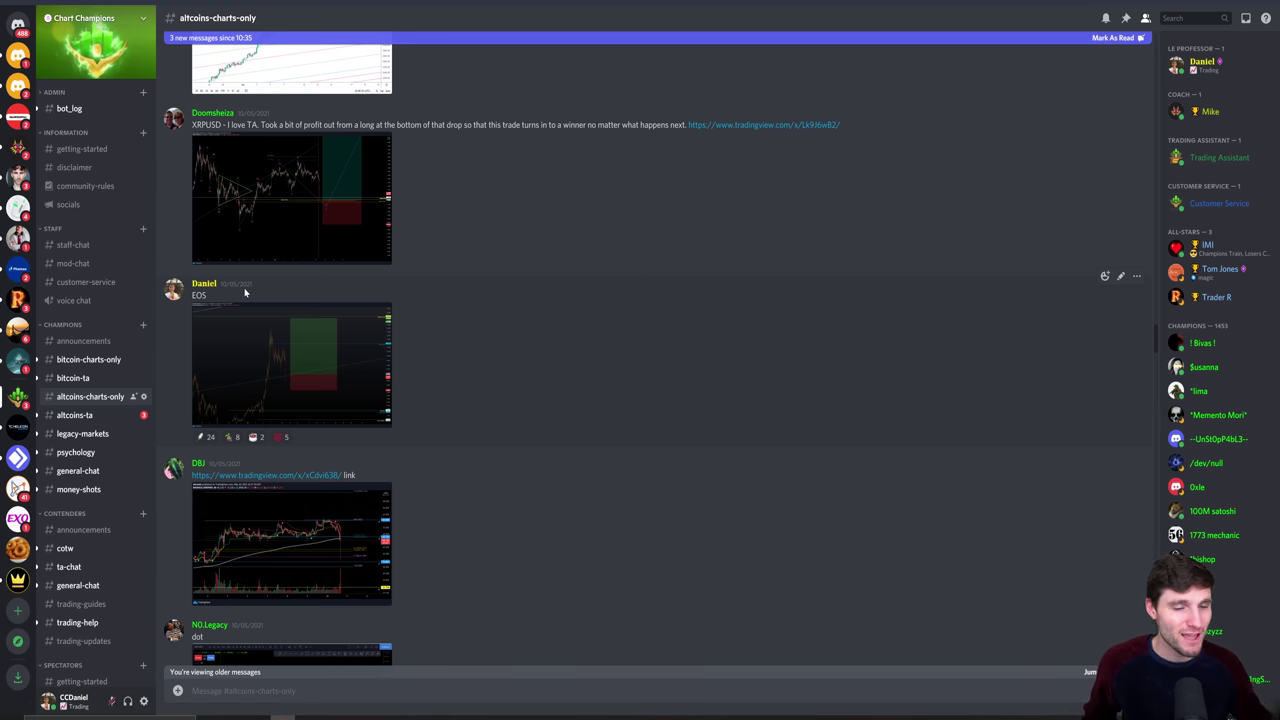
Step: View the enlarged EOS trade chart image posted on 10/05/2021 in the altcoins-charts-only channel
click(269, 381)
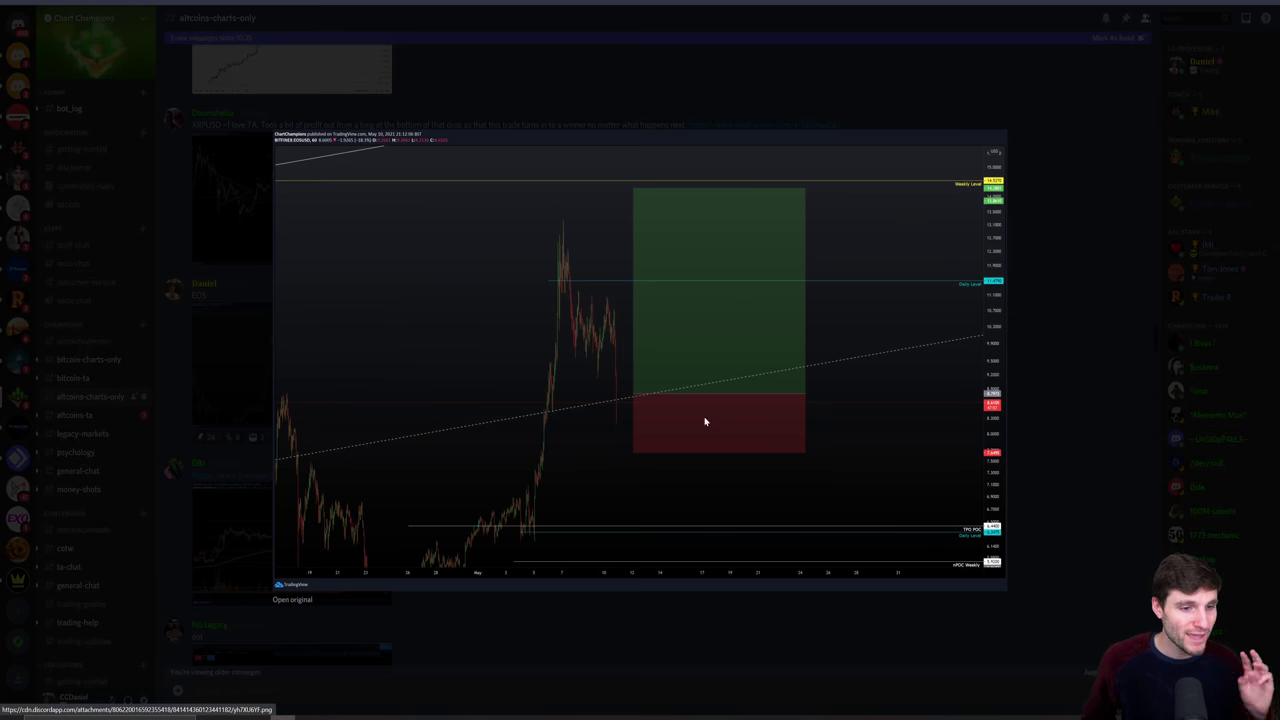
click(293, 599)
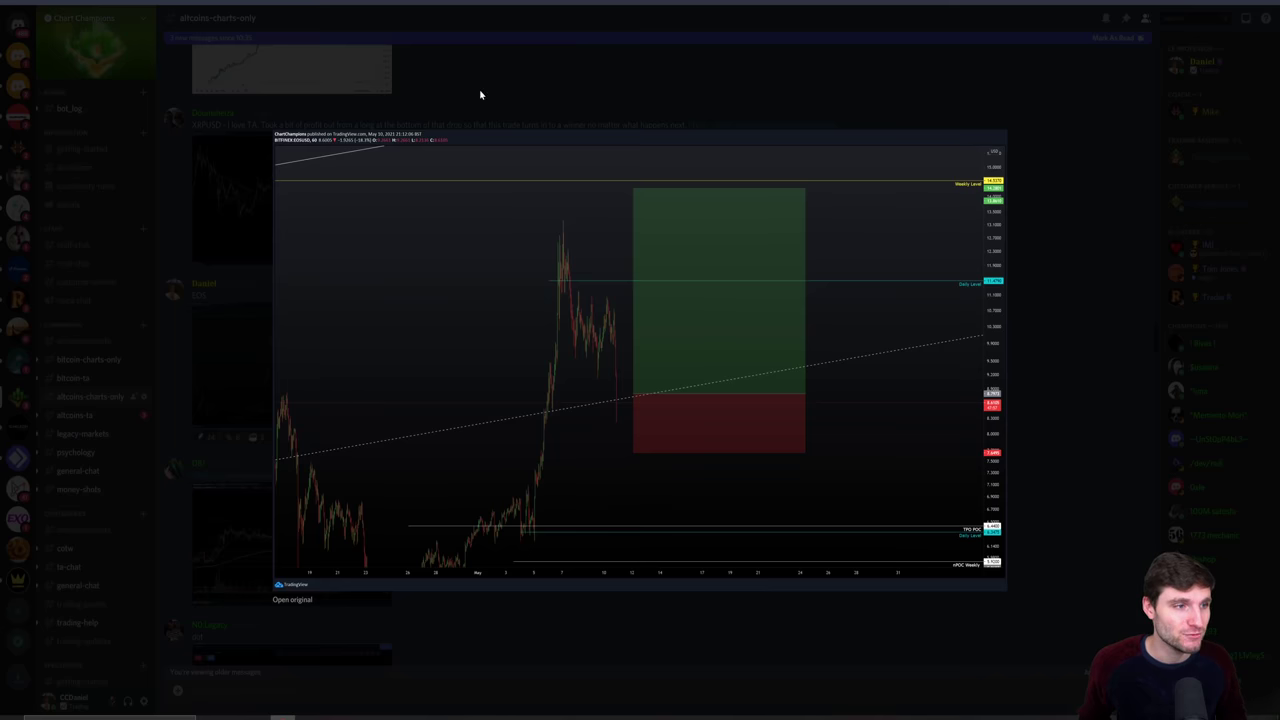
click(623, 119)
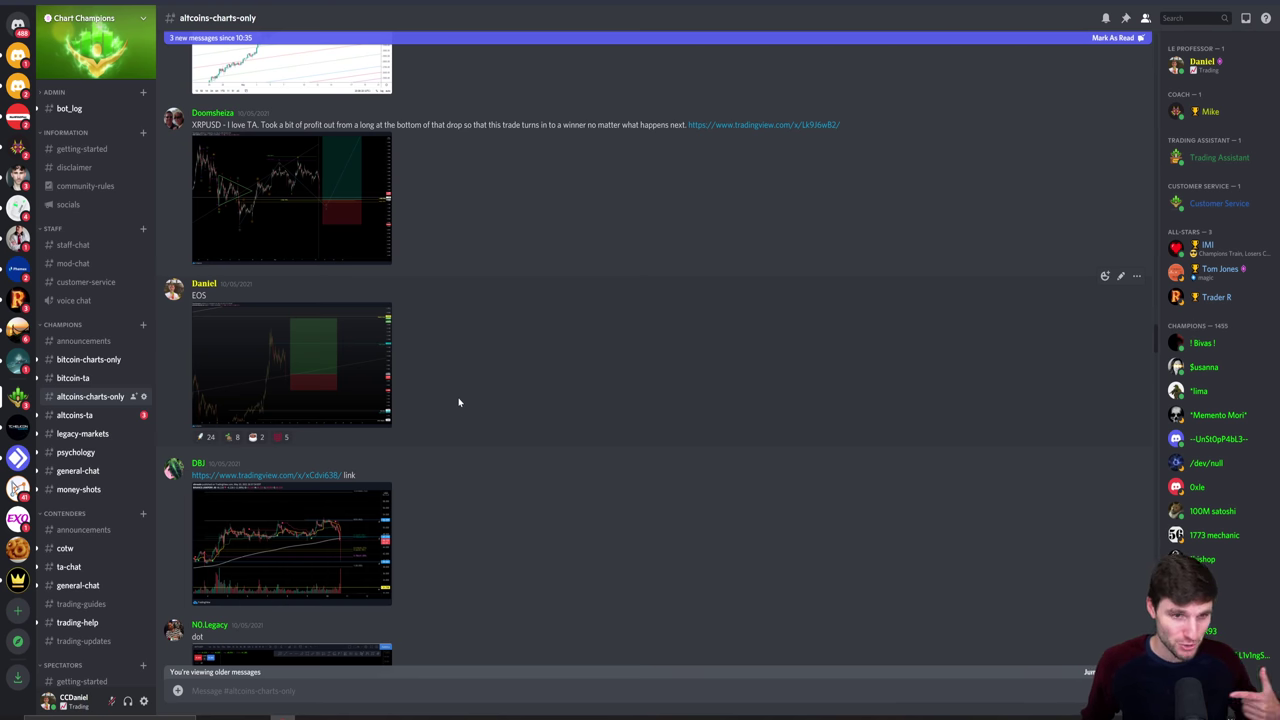
click(325, 358)
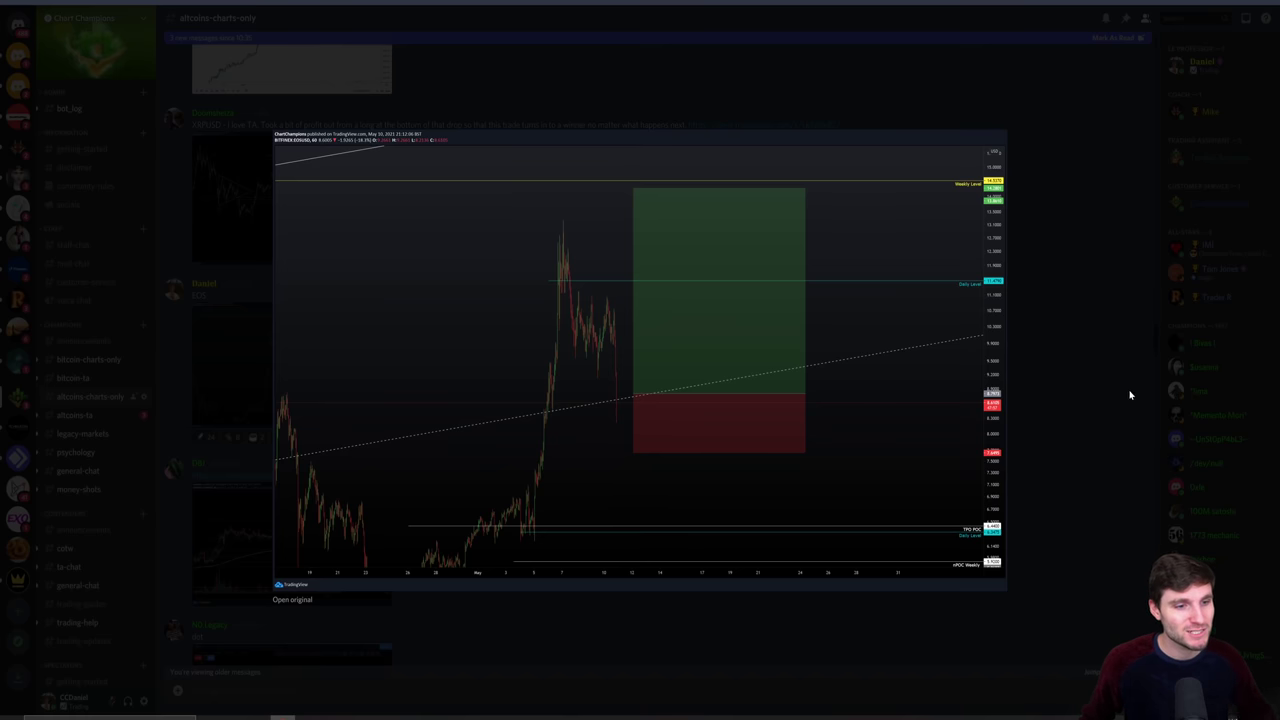
click(1118, 346)
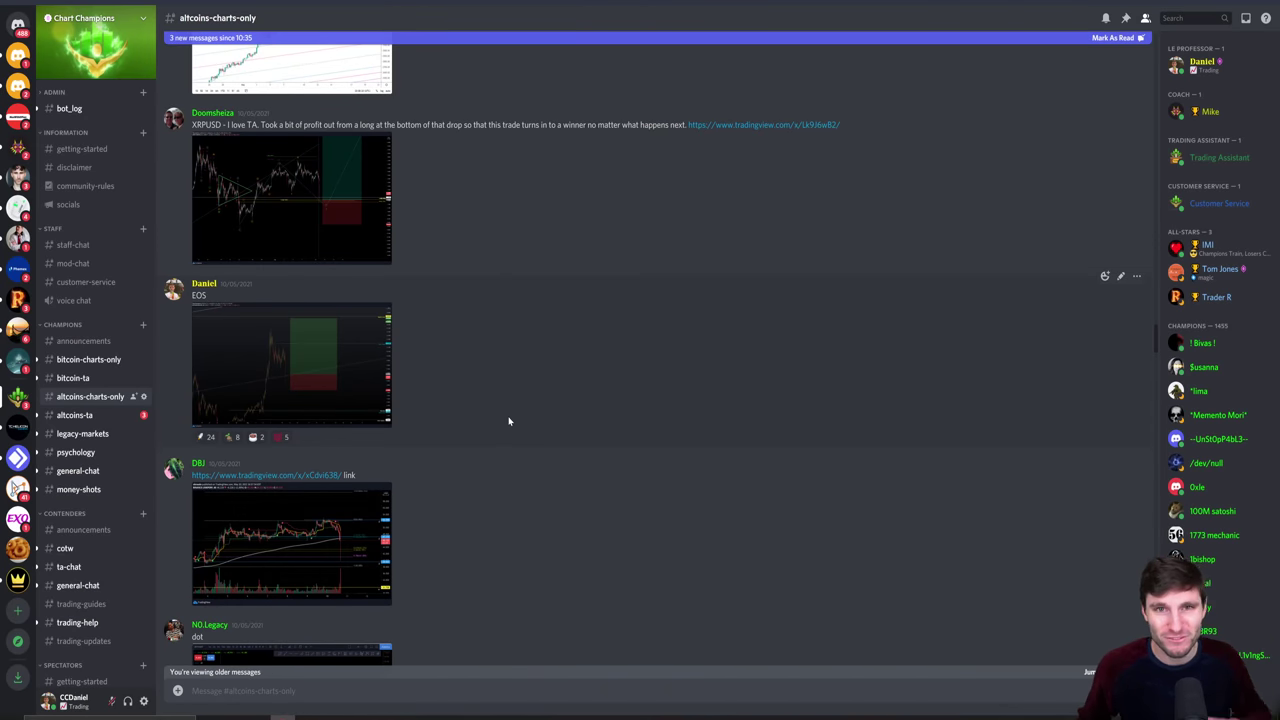
click(344, 377)
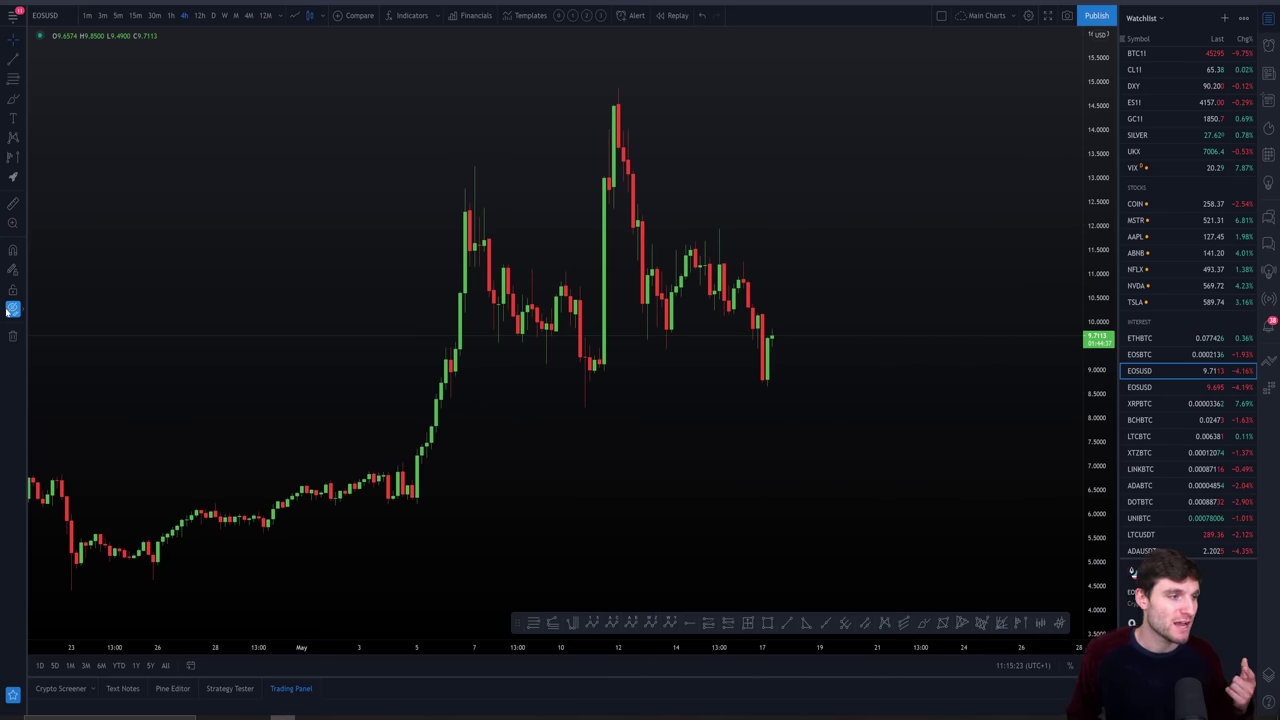
Step: Return to TradingView and show the hidden drawings on the EOSUSD chart again
click(12, 309)
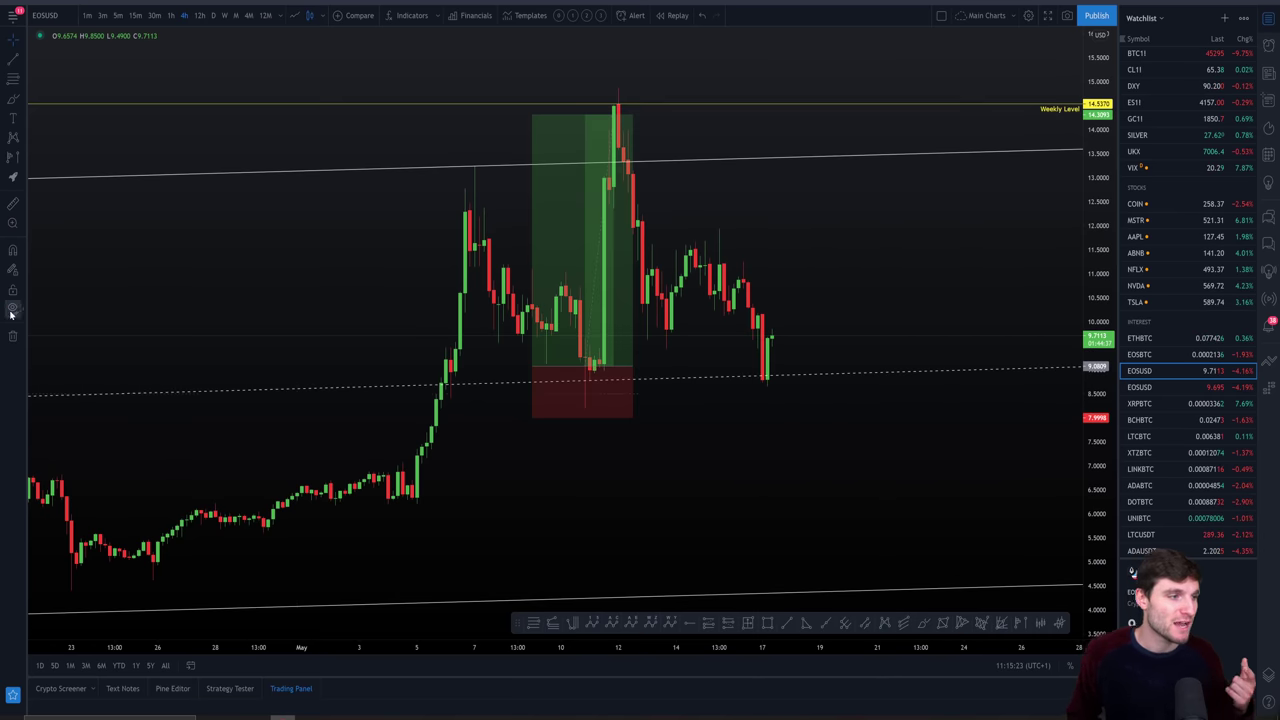
drag(830, 420, 1046, 263)
scroll(994, 286, up, 1)
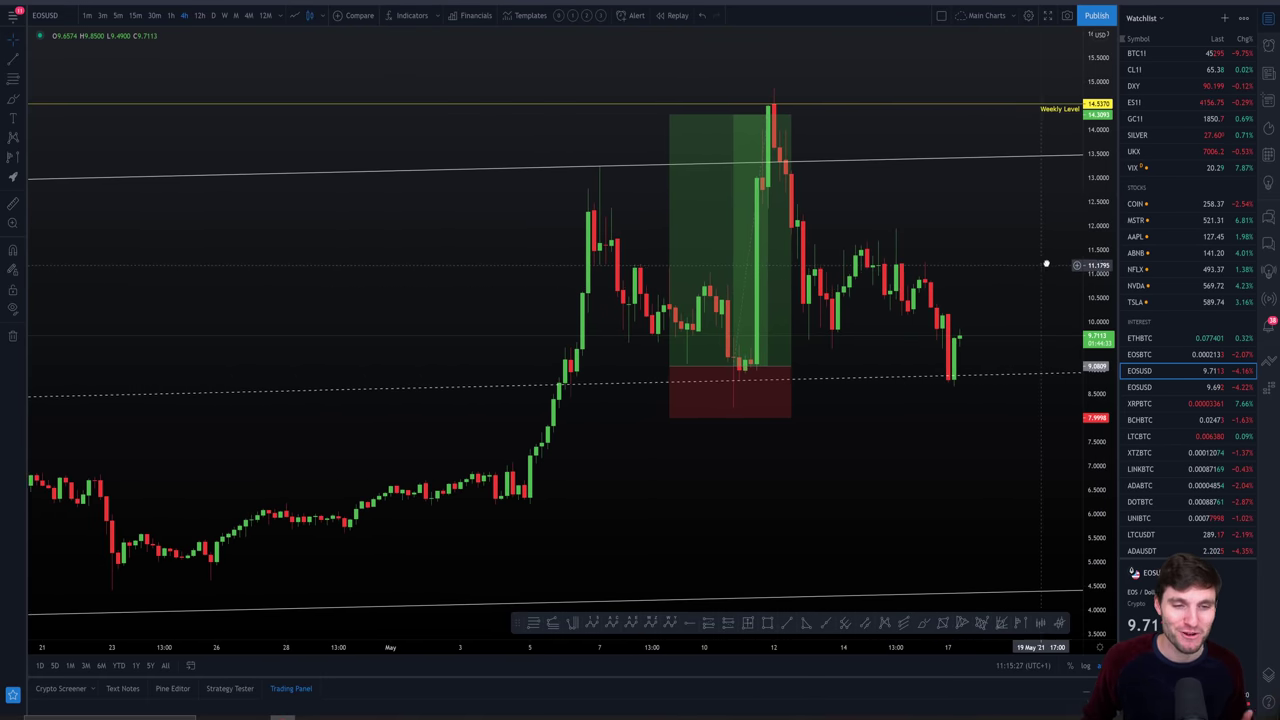
Step: Measure the price rise alongside the long position, from its entry level up to its target
scroll(1046, 263, up, 1)
scroll(808, 391, up, 1)
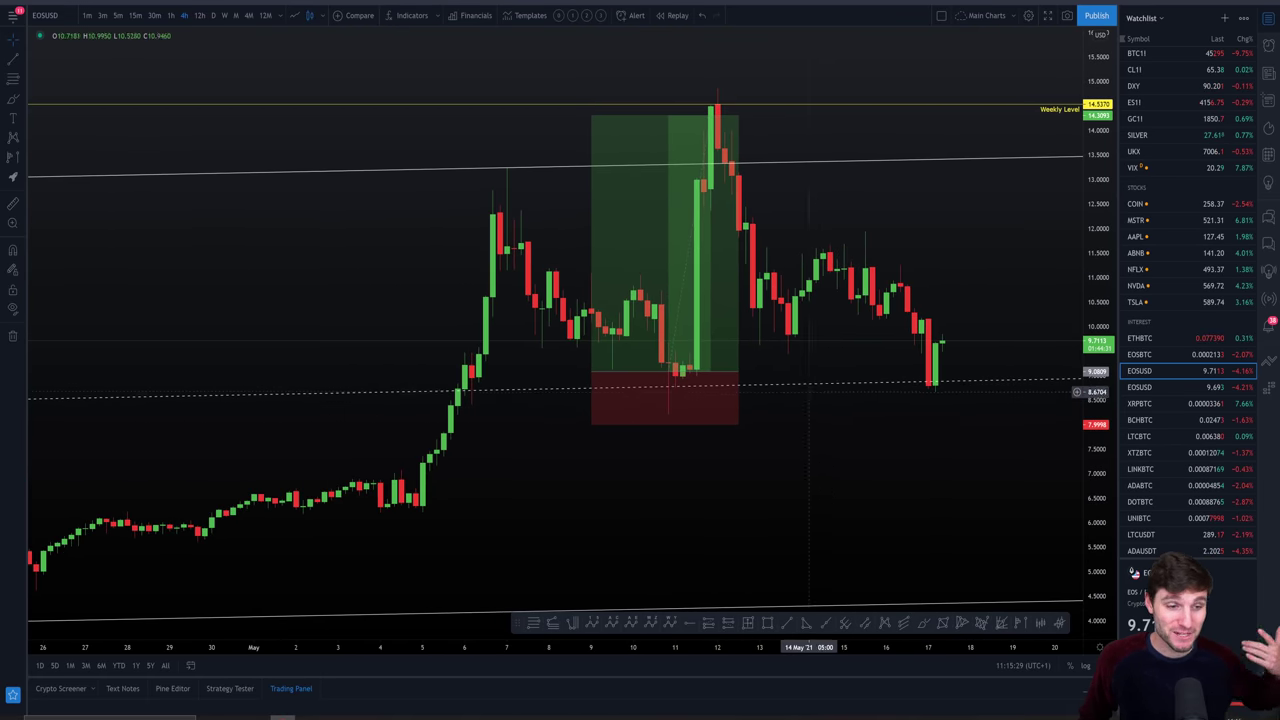
click(748, 373)
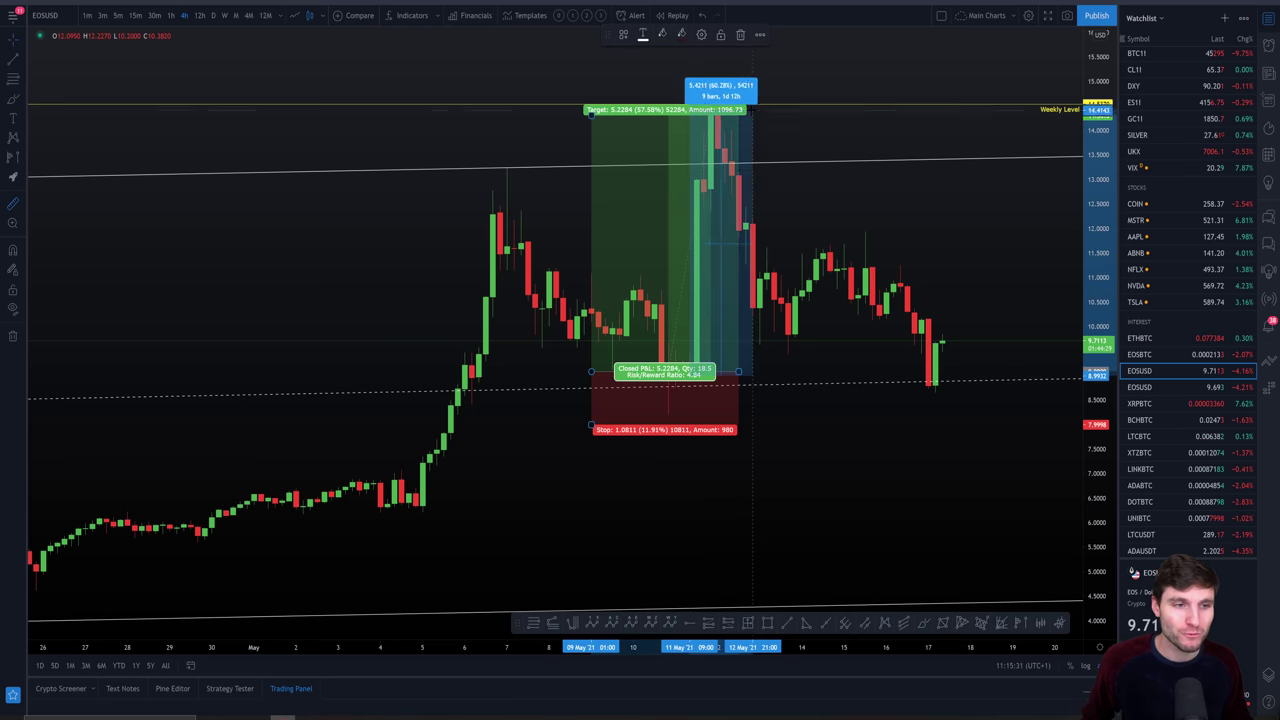
click(788, 79)
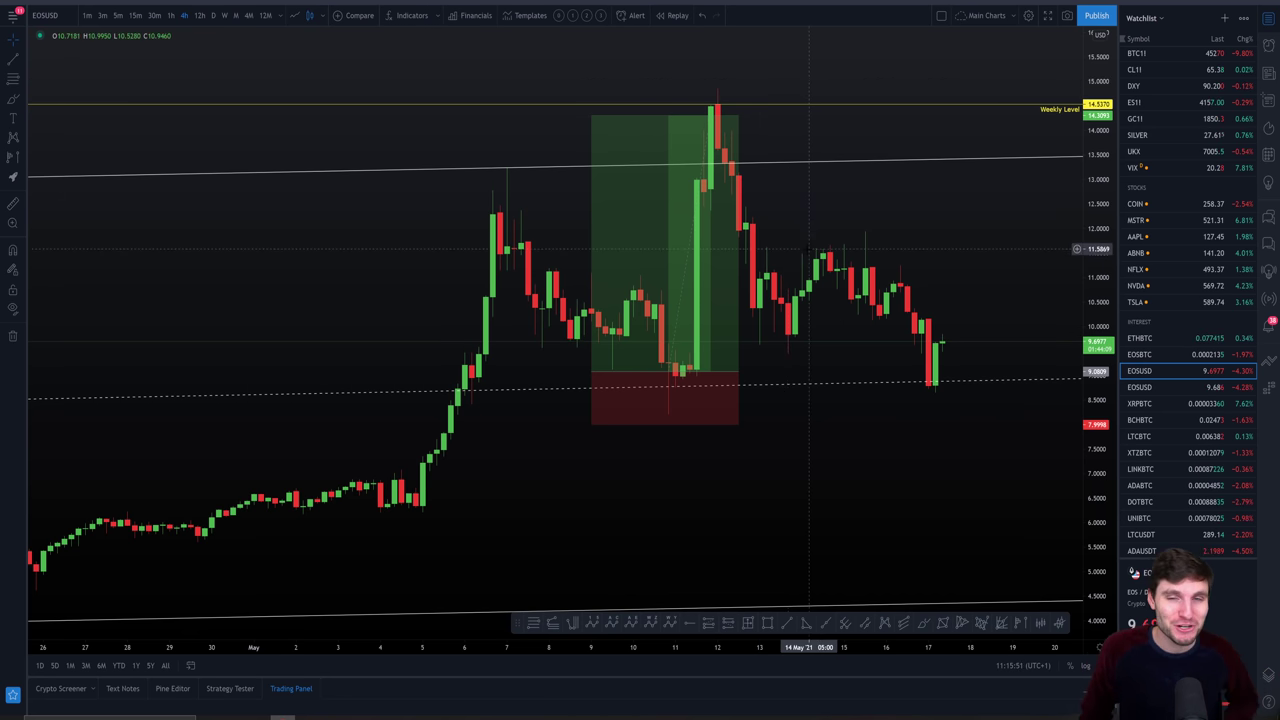
Step: Measure the rebound from the dashed trendline at the 17 May low up to the current price, then clear the measurement
scroll(860, 255, up, 1)
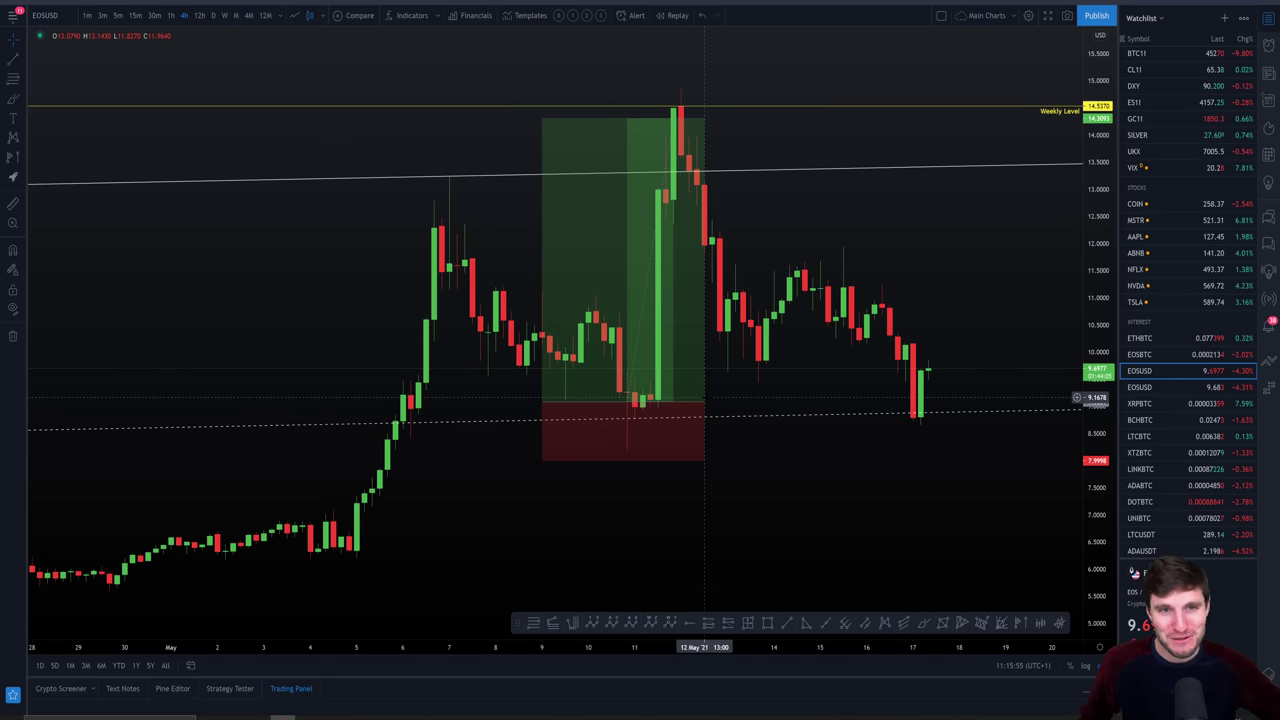
mouse_move(606, 402)
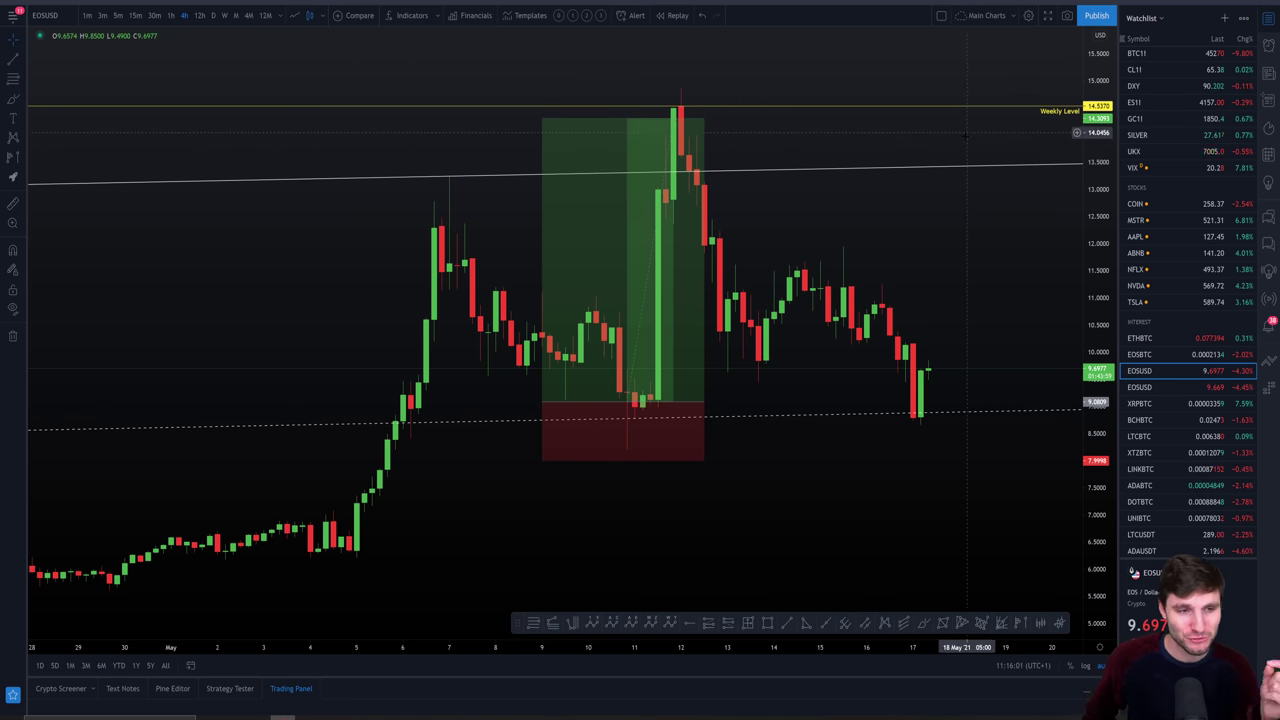
scroll(1000, 378, up, 2)
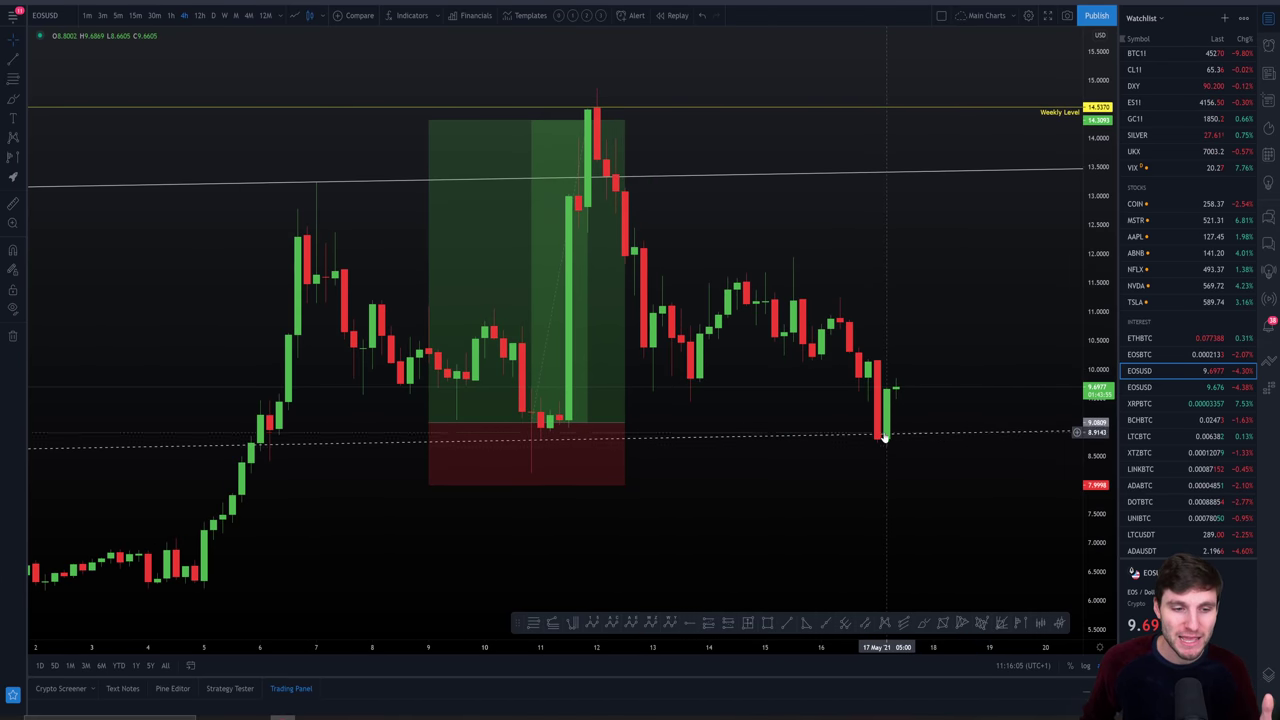
scroll(884, 437, down, 5)
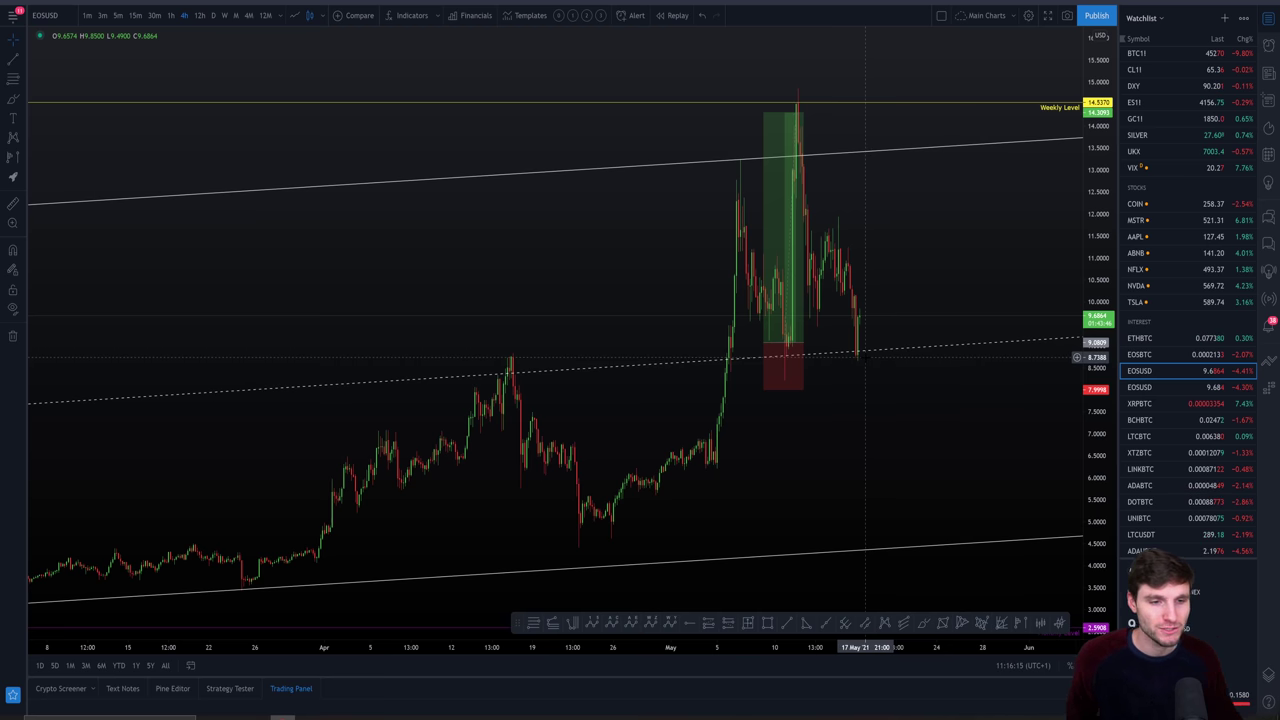
shift+click(878, 356)
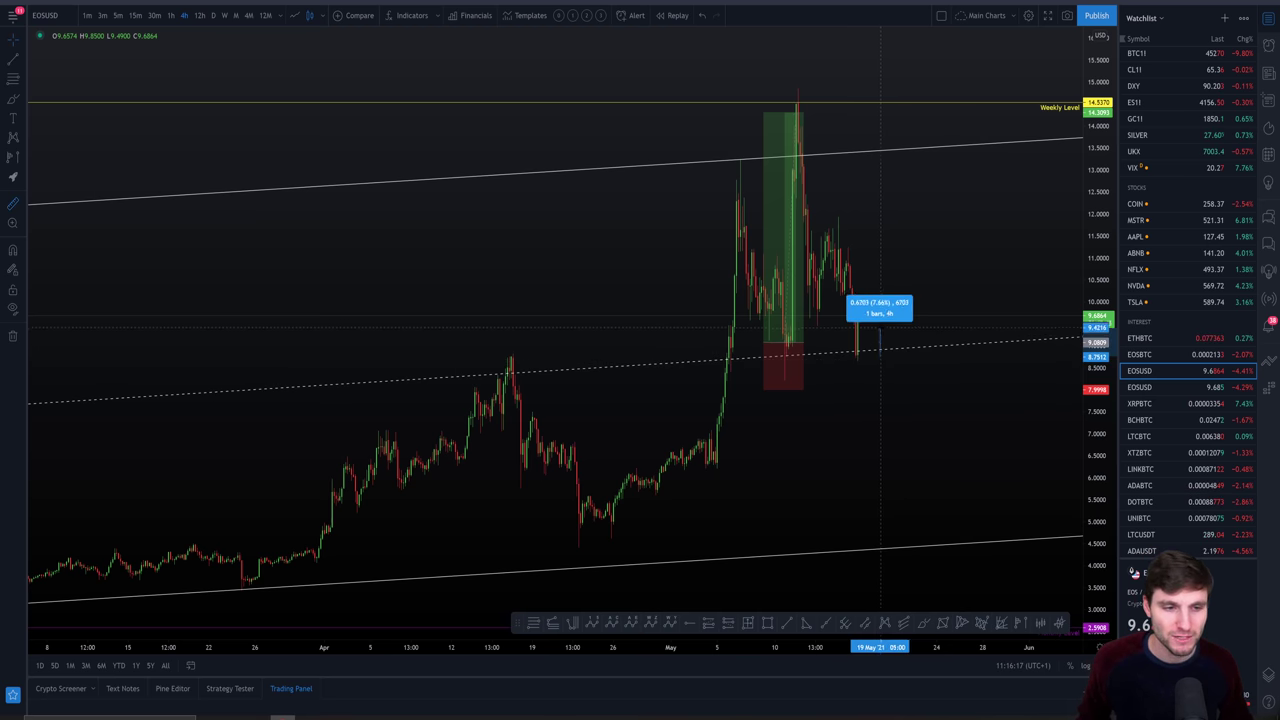
click(876, 318)
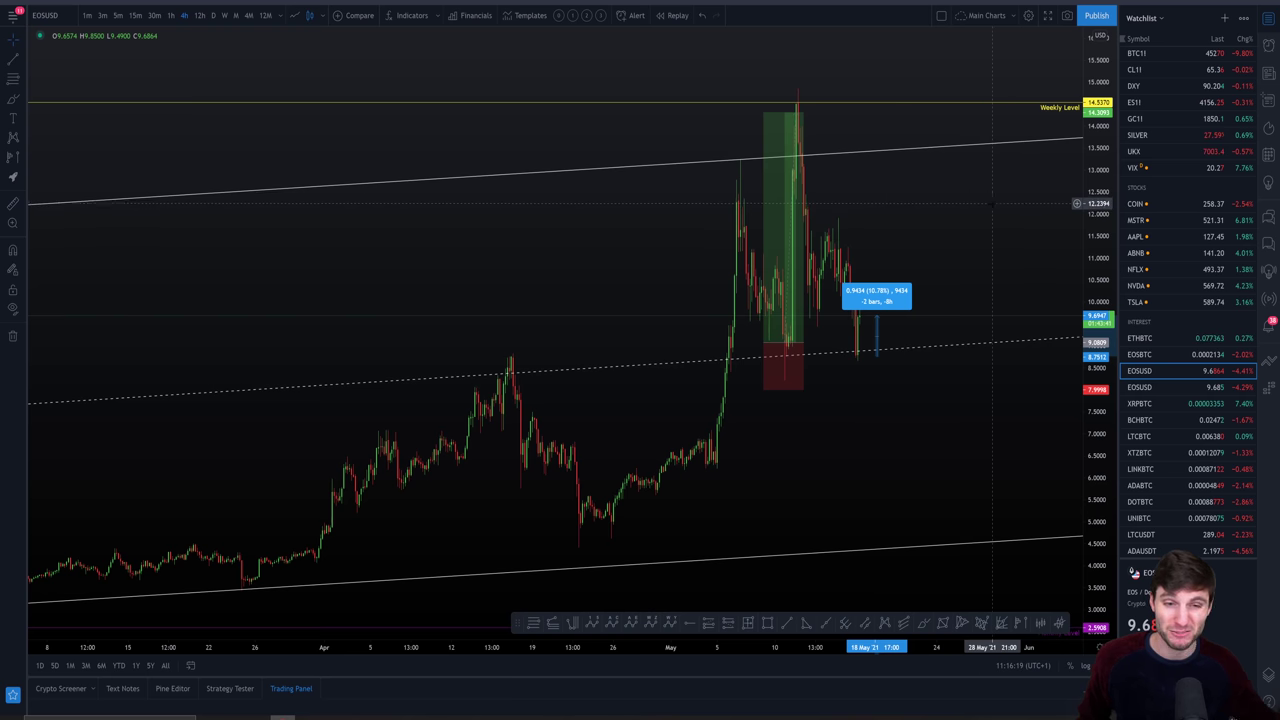
click(990, 190)
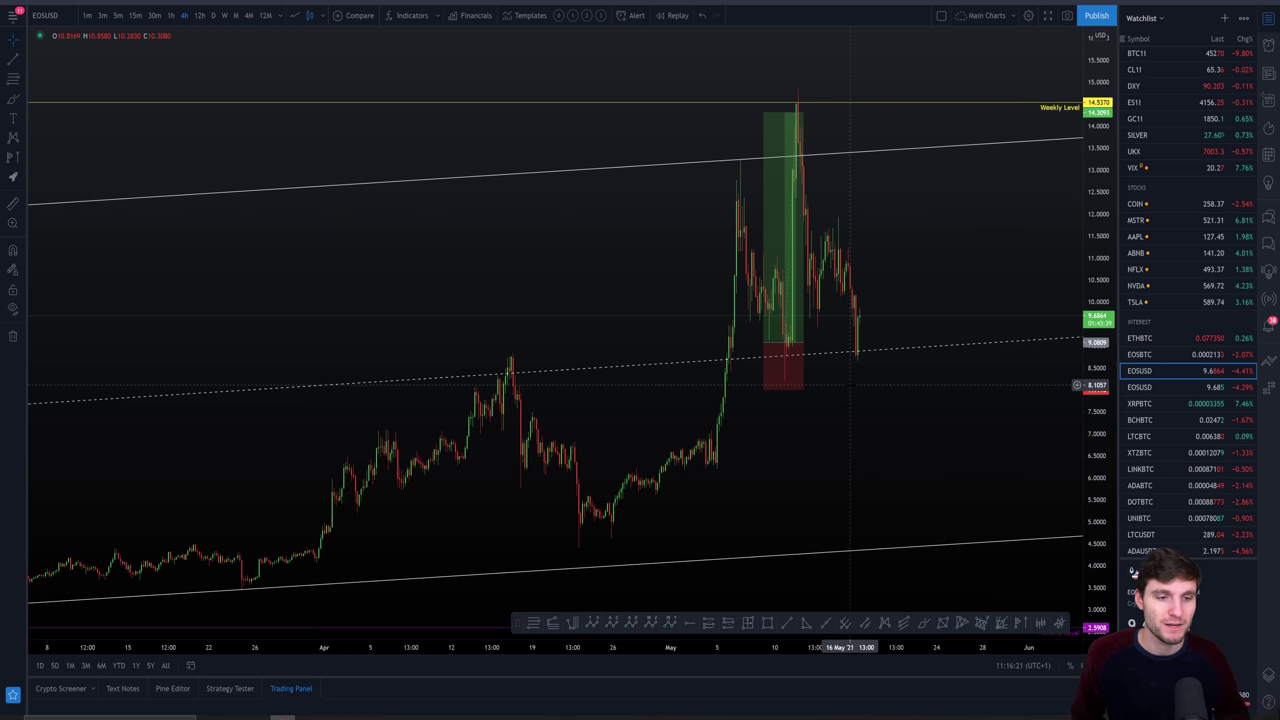
Step: Switch the EOSUSD chart to the 1-hour timeframe and inspect the long position area
scroll(878, 392, up, 2)
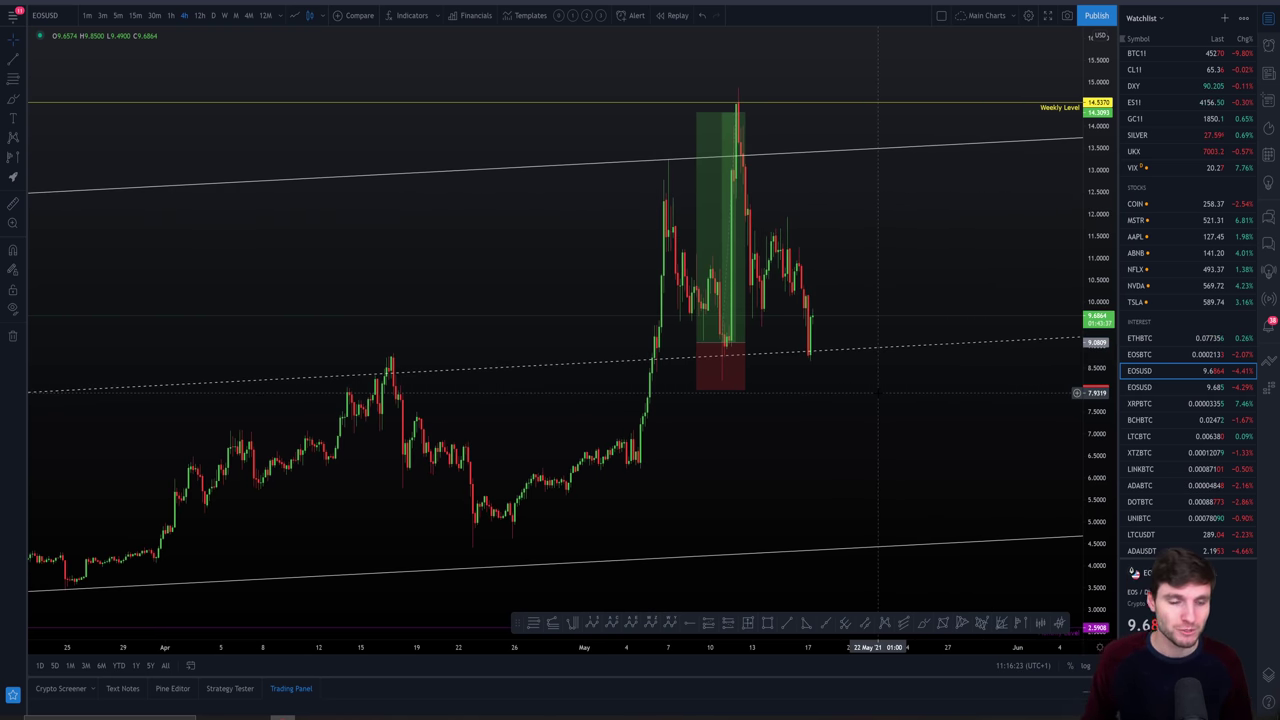
click(173, 16)
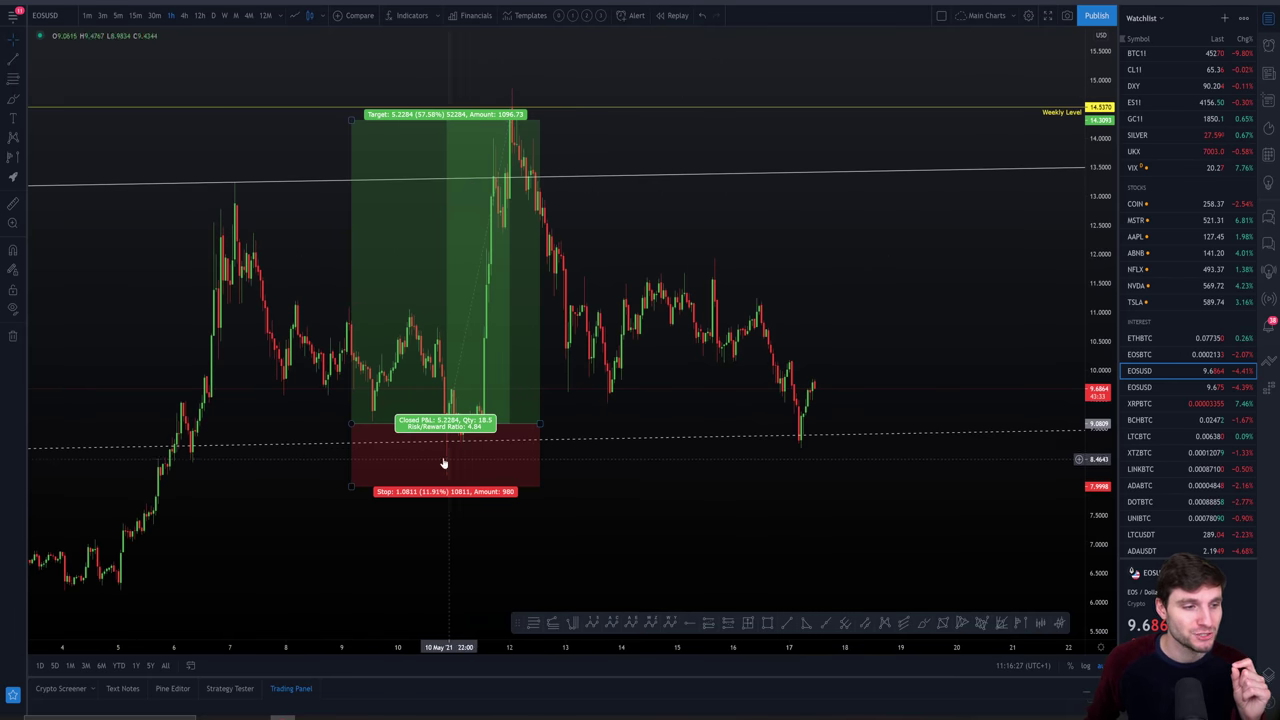
scroll(448, 404, down, 1)
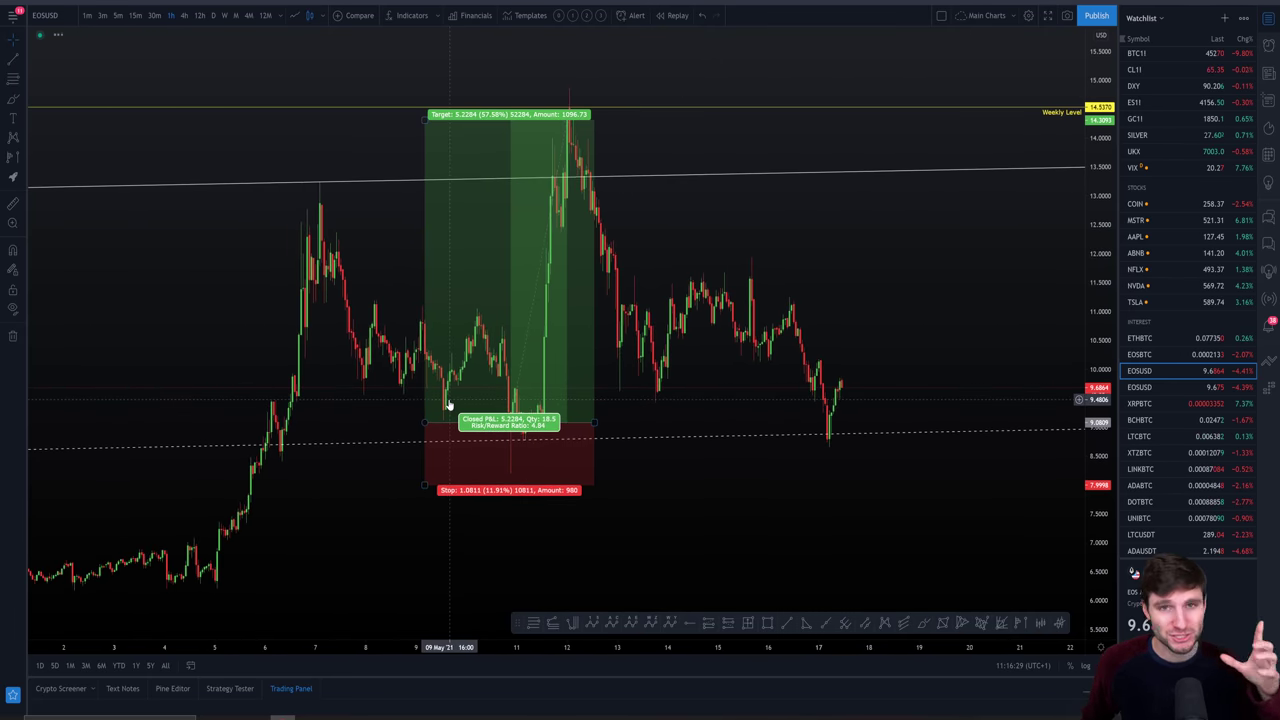
scroll(448, 404, down, 1)
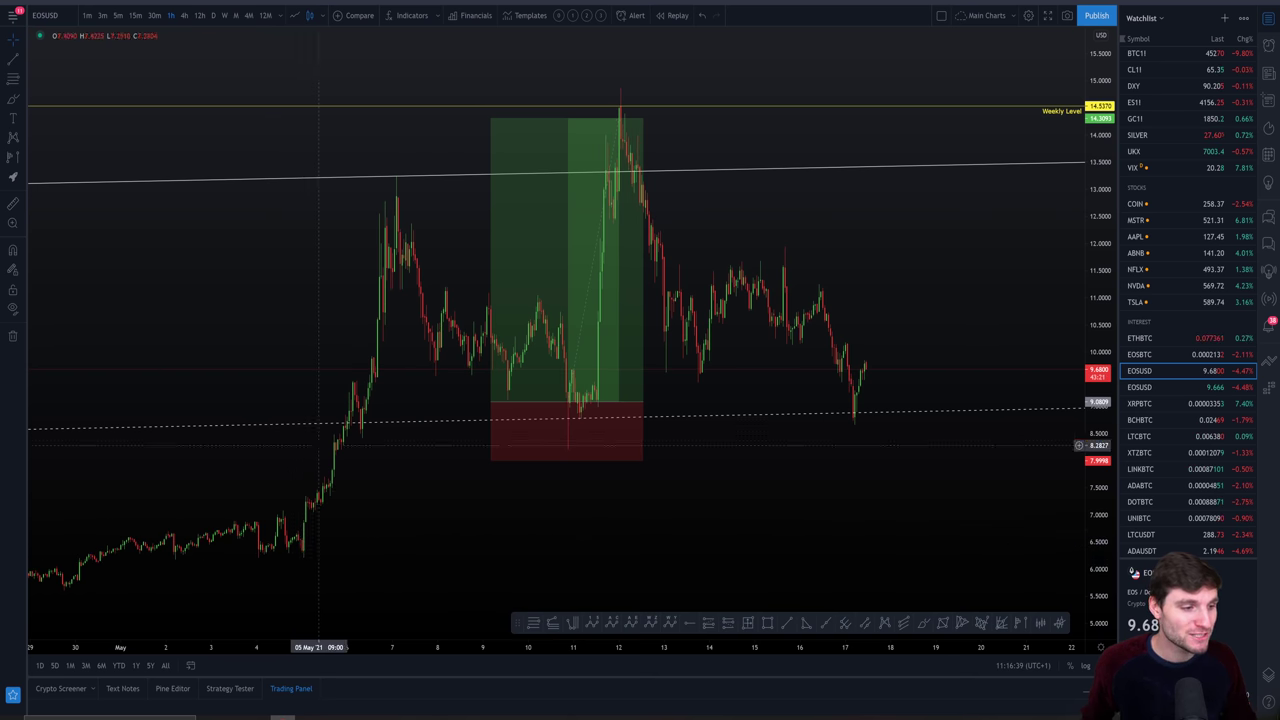
Step: Measure the rally from the 4 May low to the 7 May high and the decline from the 12 May peak to the 17 May low
mouse_move(295, 550)
mouse_down()
mouse_move(337, 257)
mouse_move(396, 178)
mouse_up()
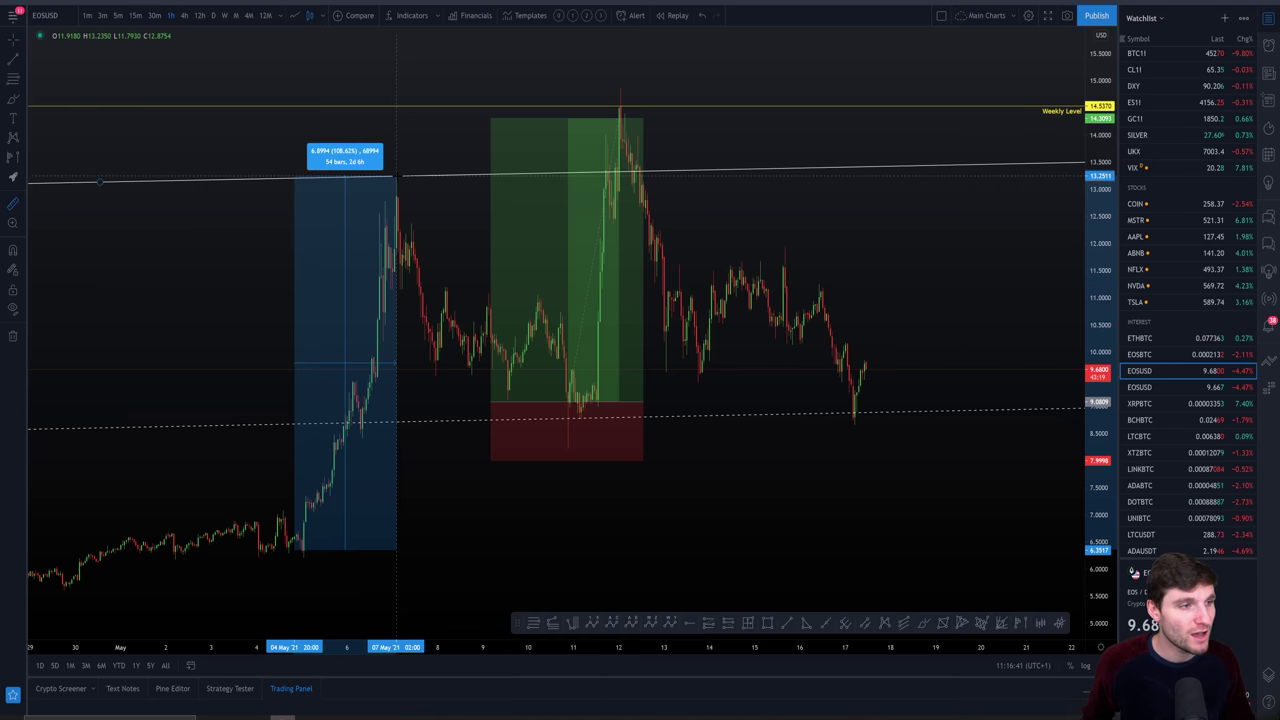
click(389, 178)
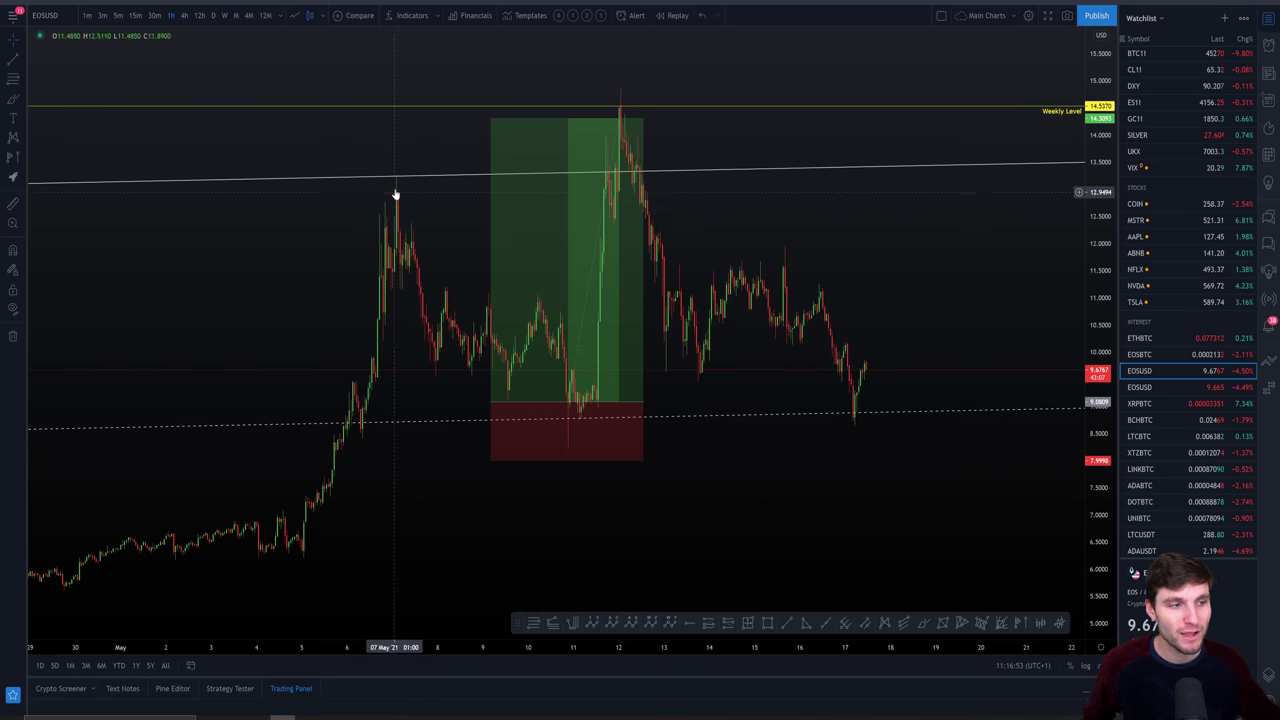
mouse_move(584, 414)
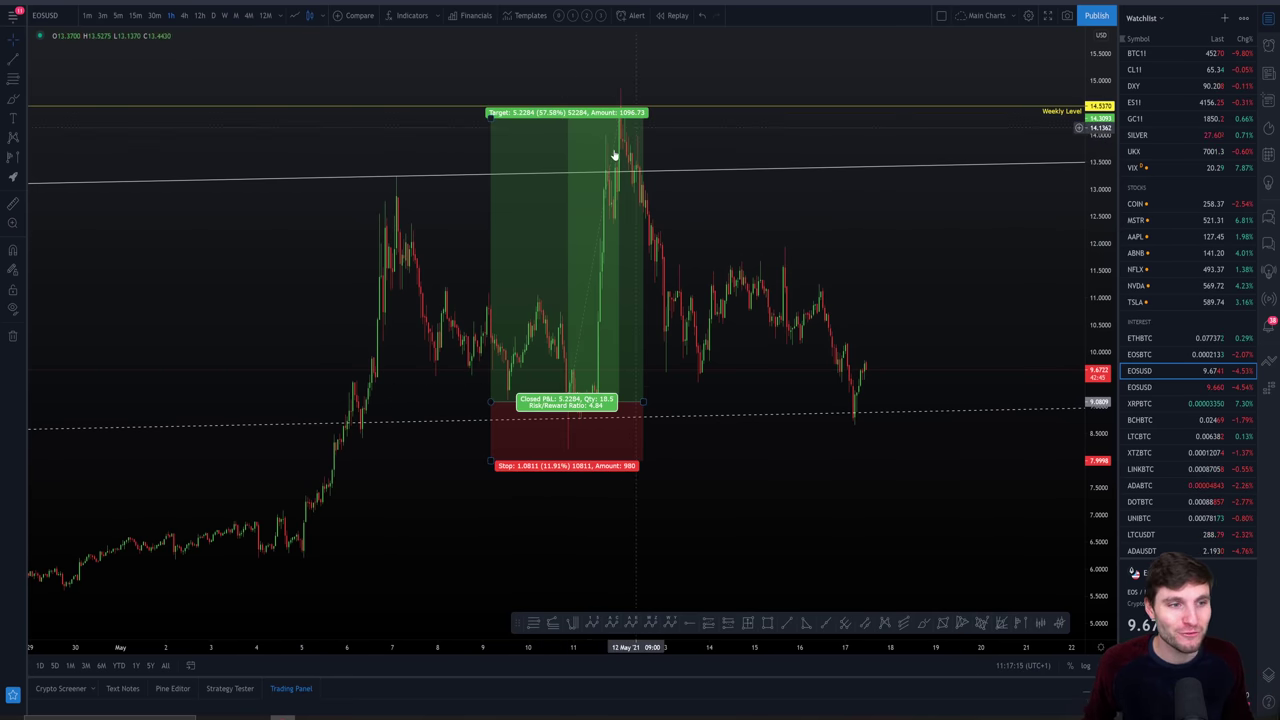
drag(652, 113, 886, 421)
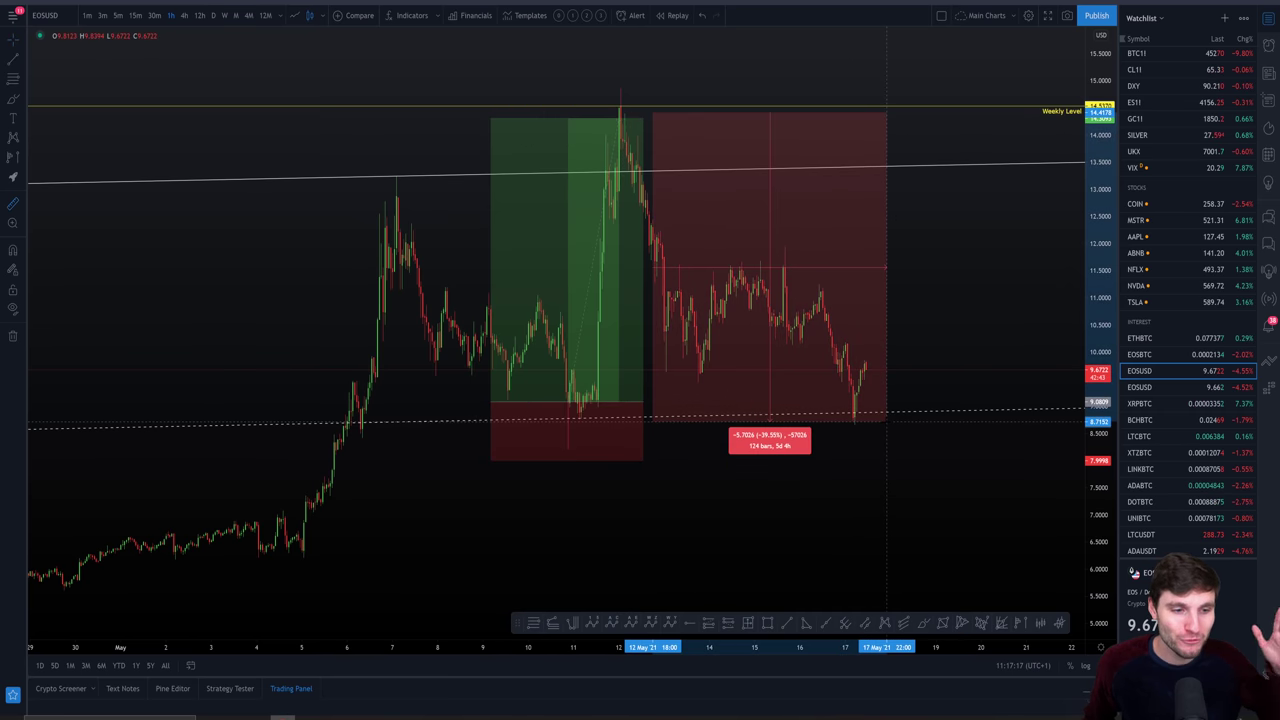
click(908, 467)
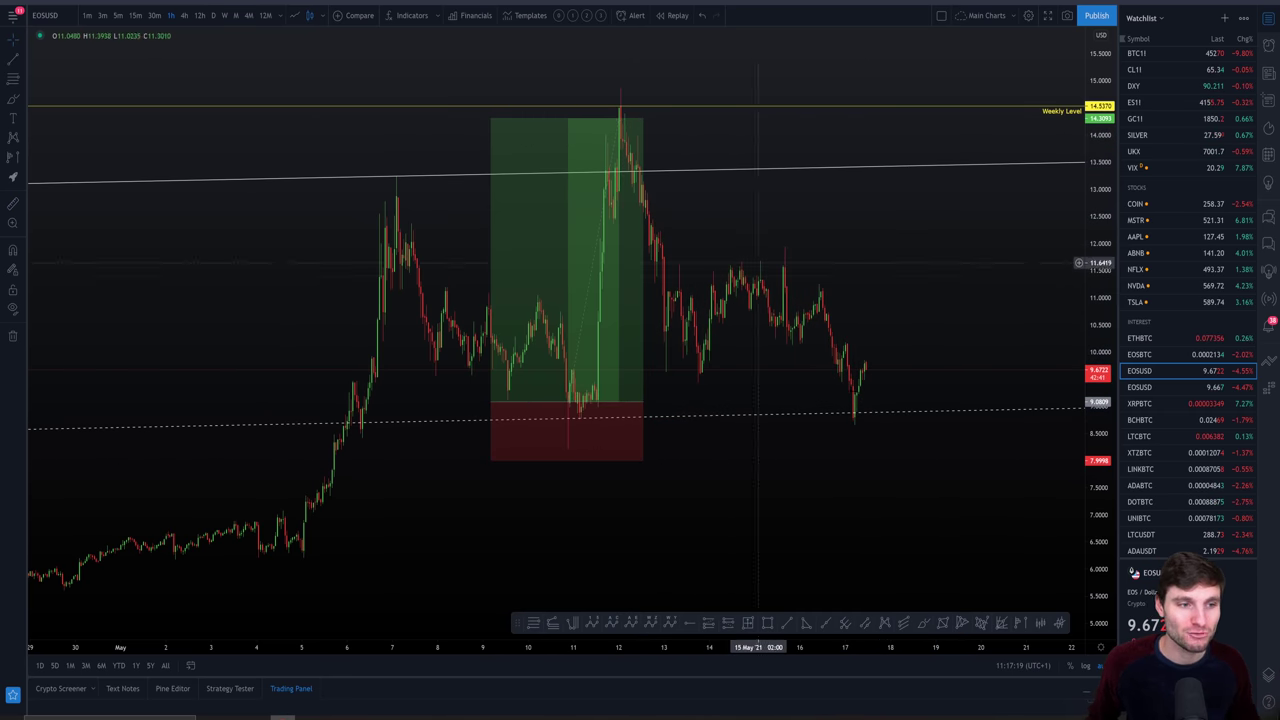
mouse_move(567, 402)
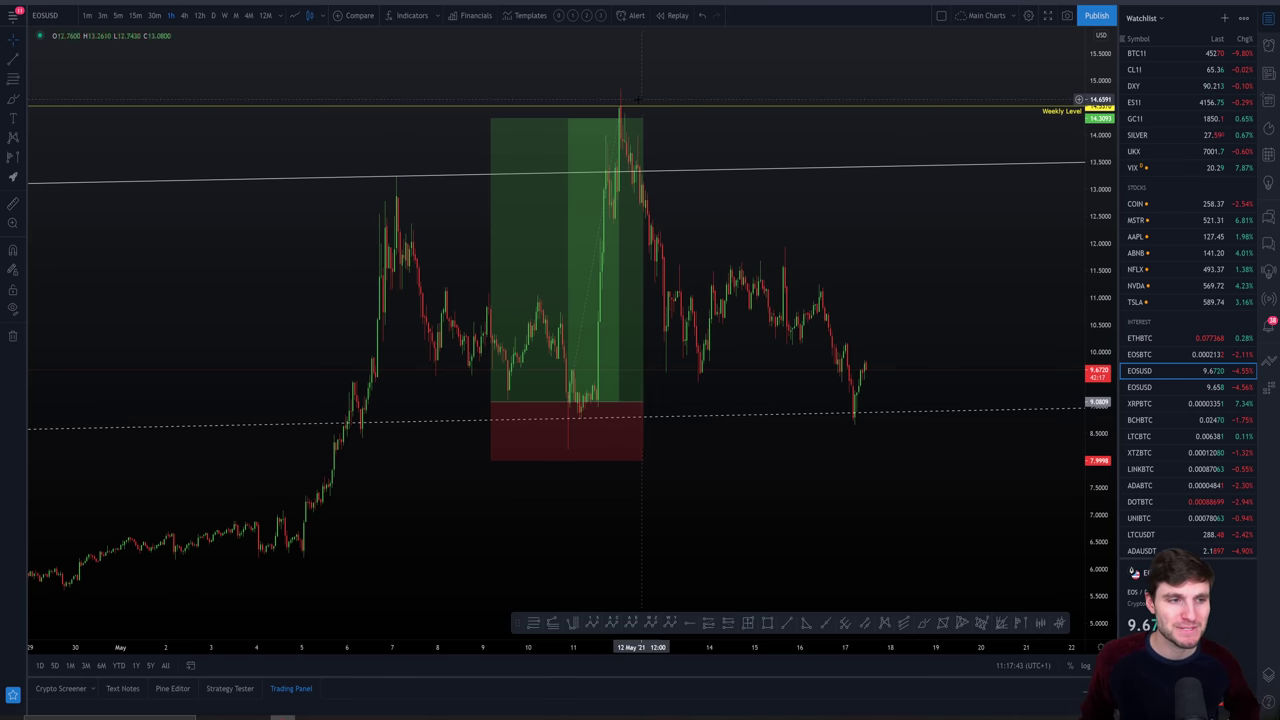
Step: Switch the EOSUSD chart to the 4-hour timeframe and look closely at the long position area
mouse_move(628, 133)
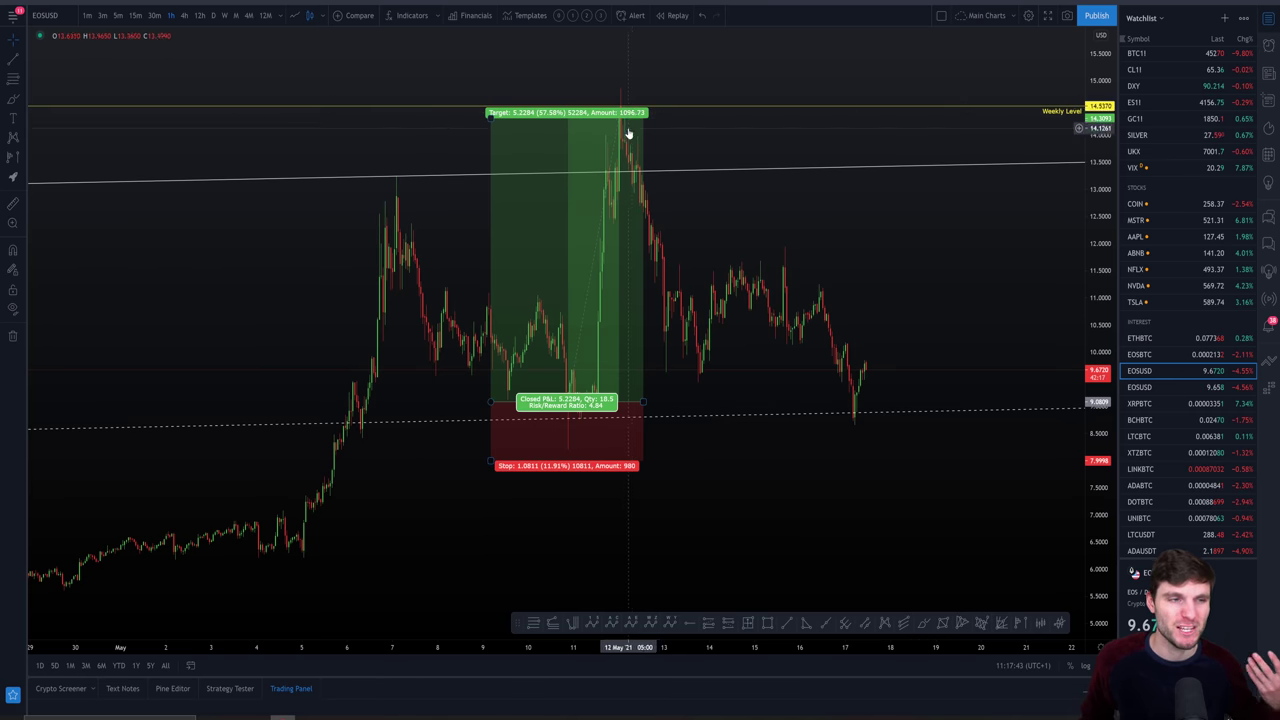
click(185, 16)
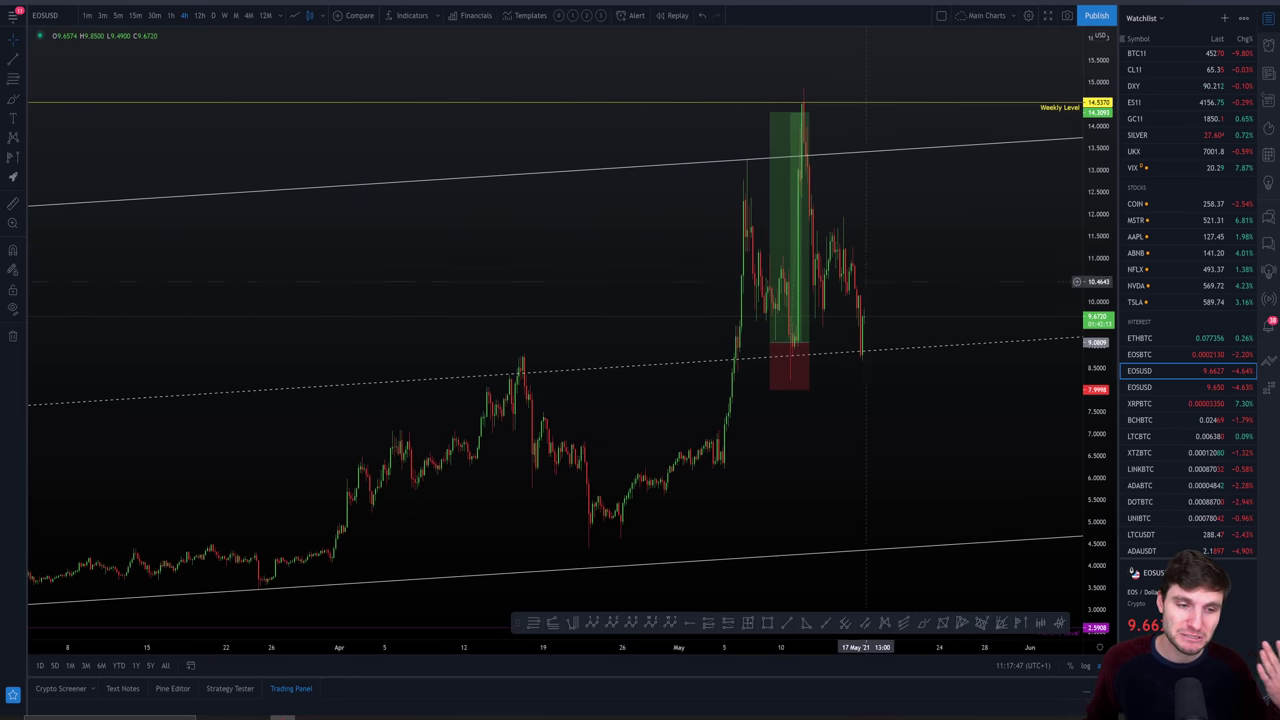
scroll(866, 281, up, 5)
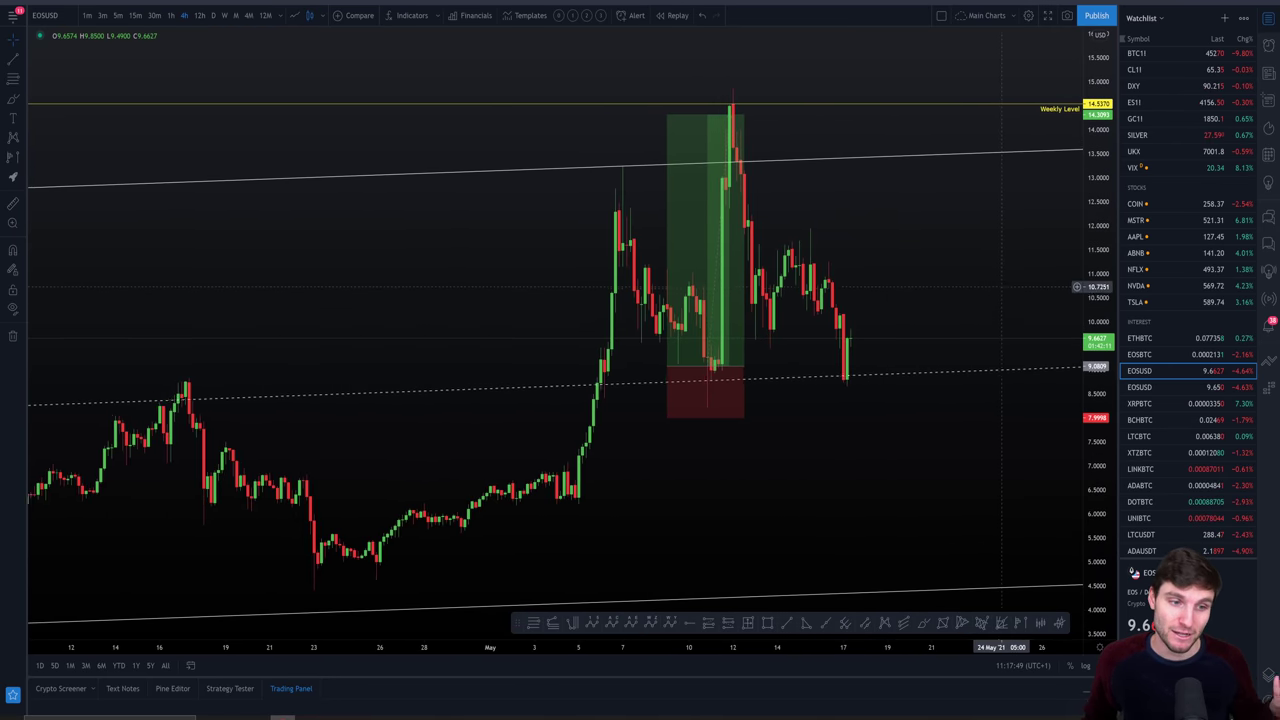
scroll(1001, 287, up, 1)
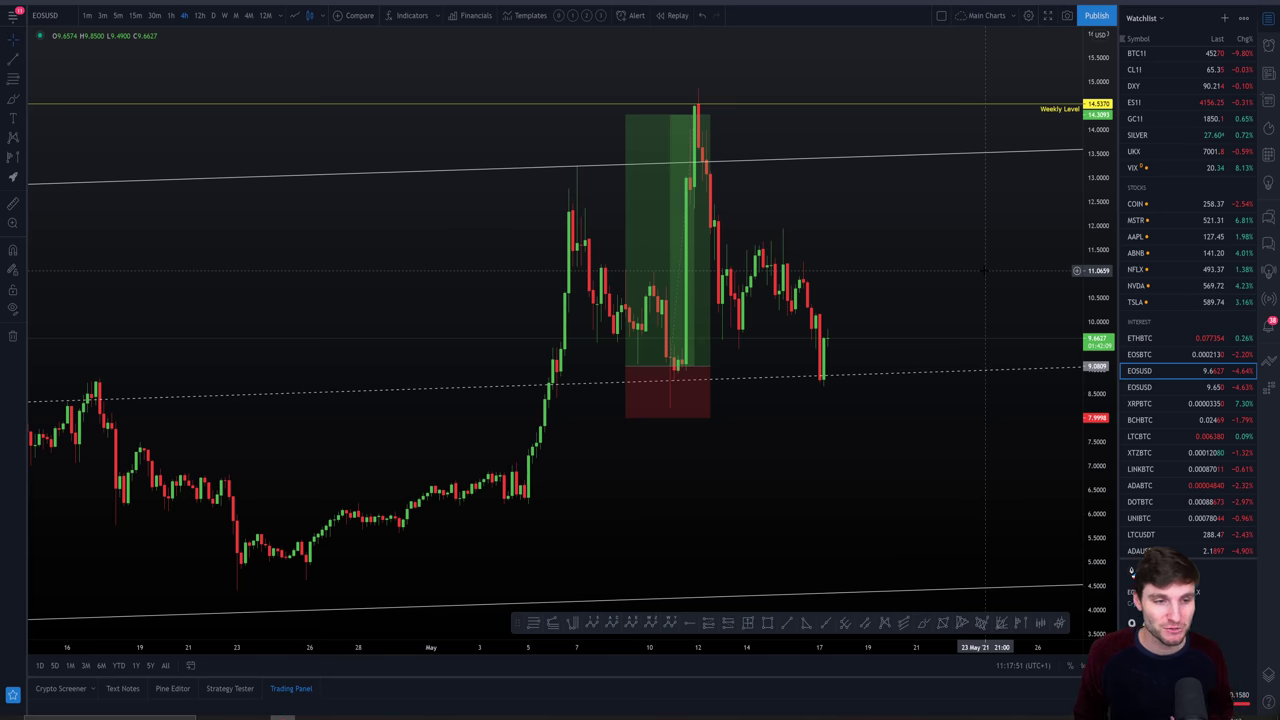
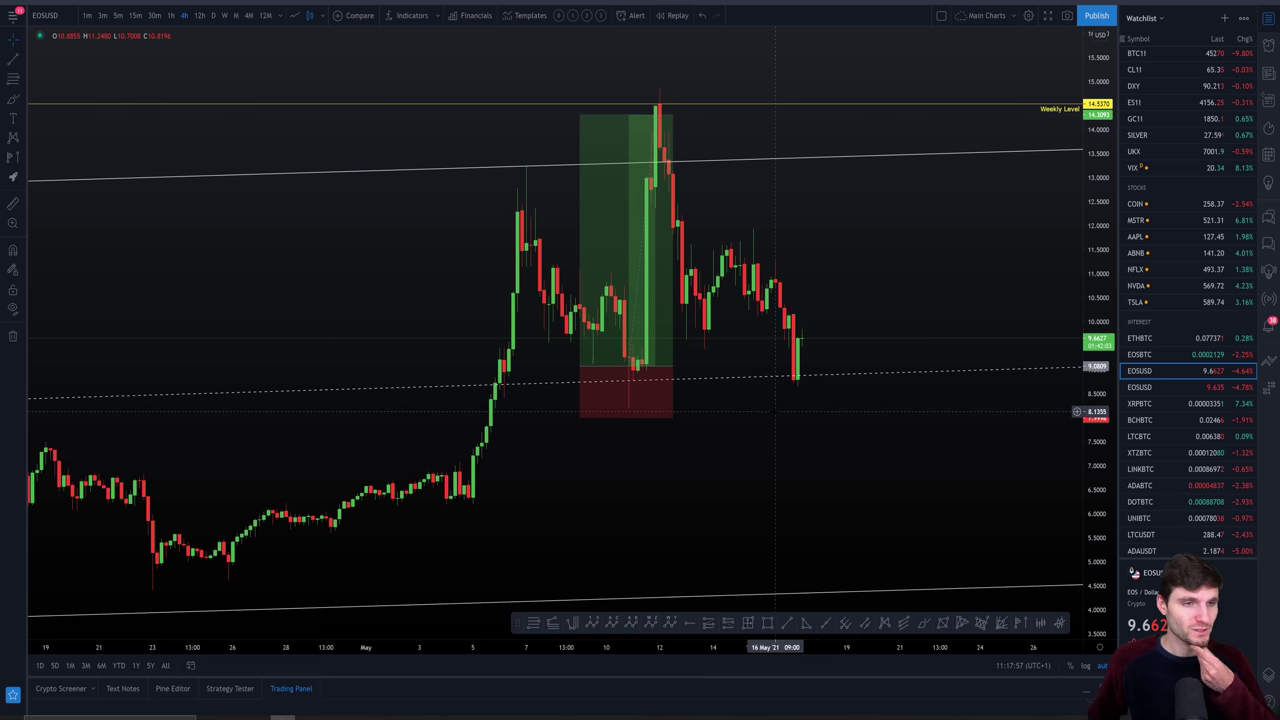
Step: Examine the EOSUSD swings from March to mid-May against the channel's upper, dashed middle and lower lines
scroll(940, 420, down, 5)
drag(945, 430, 718, 445)
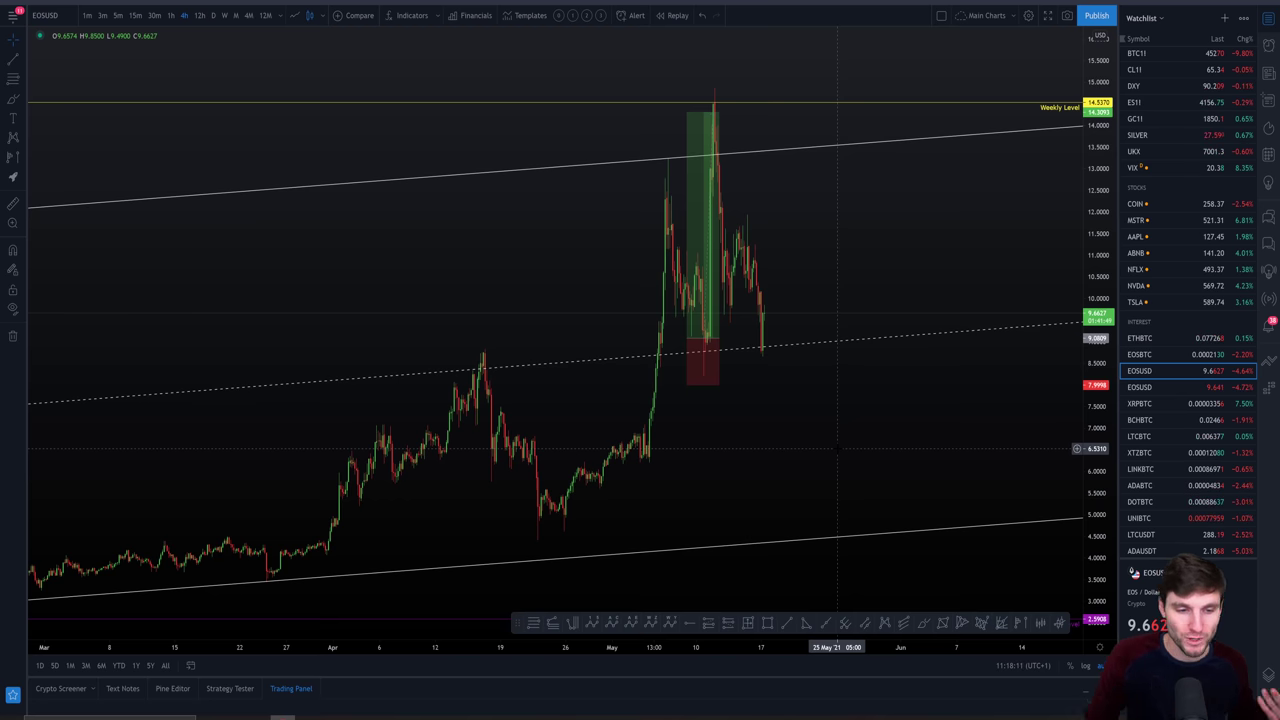
scroll(845, 450, up, 3)
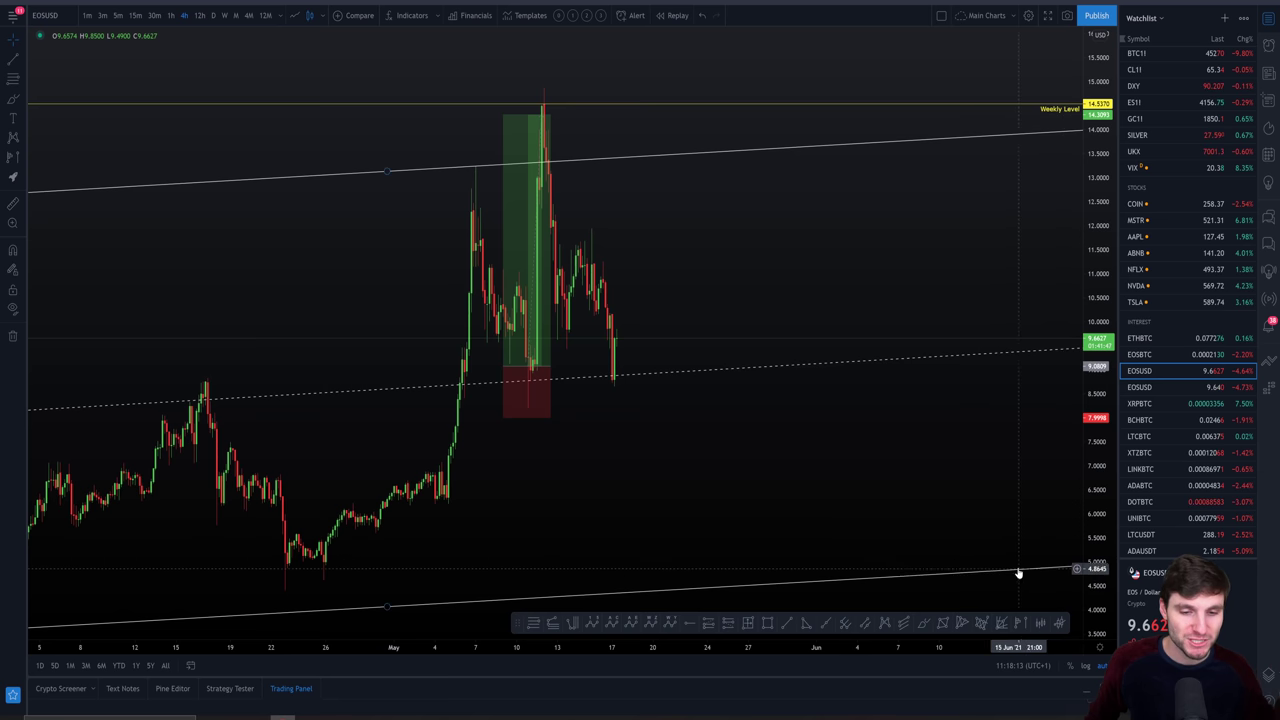
scroll(1022, 563, down, 2)
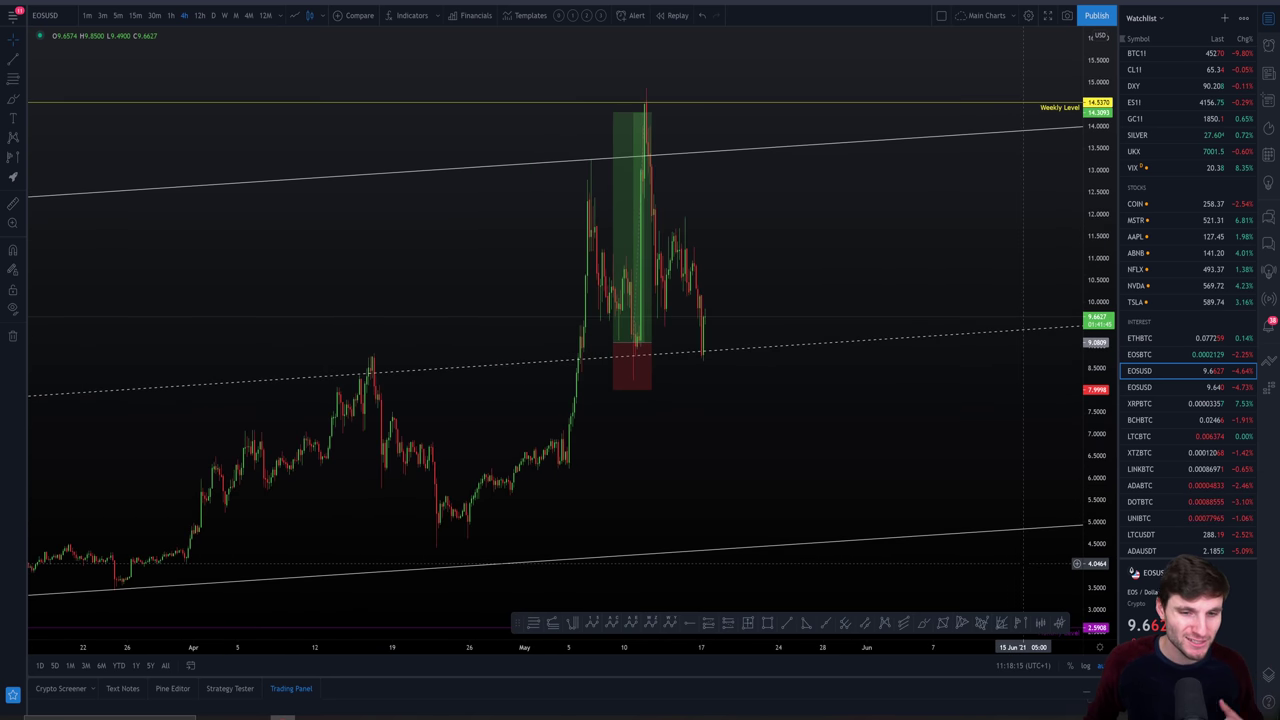
scroll(1027, 503, down, 2)
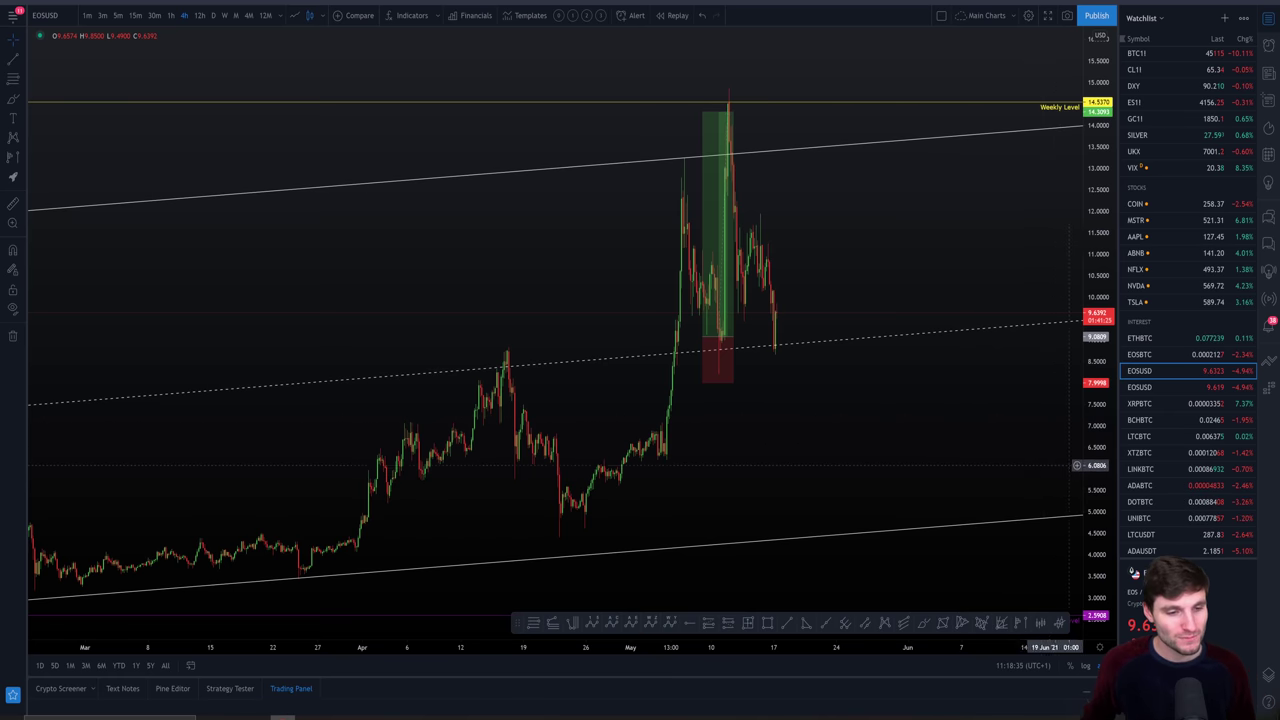
scroll(1020, 498, up, 1)
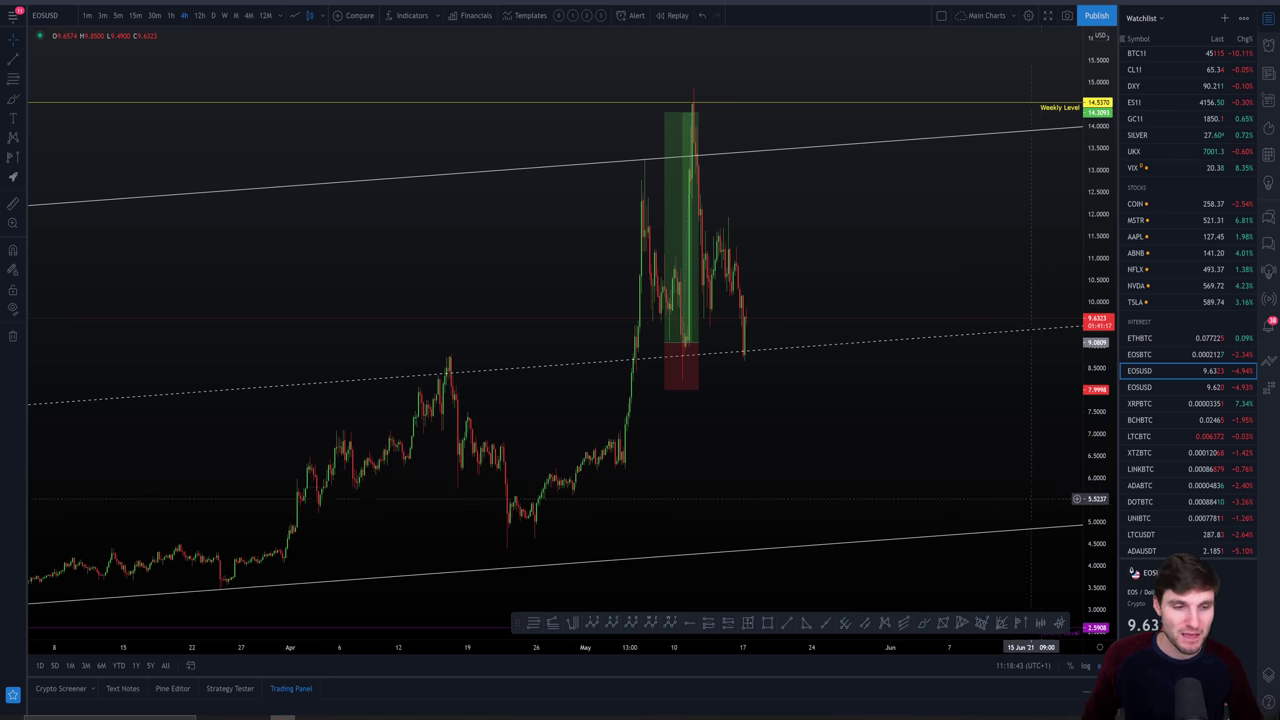
scroll(1035, 480, up, 1)
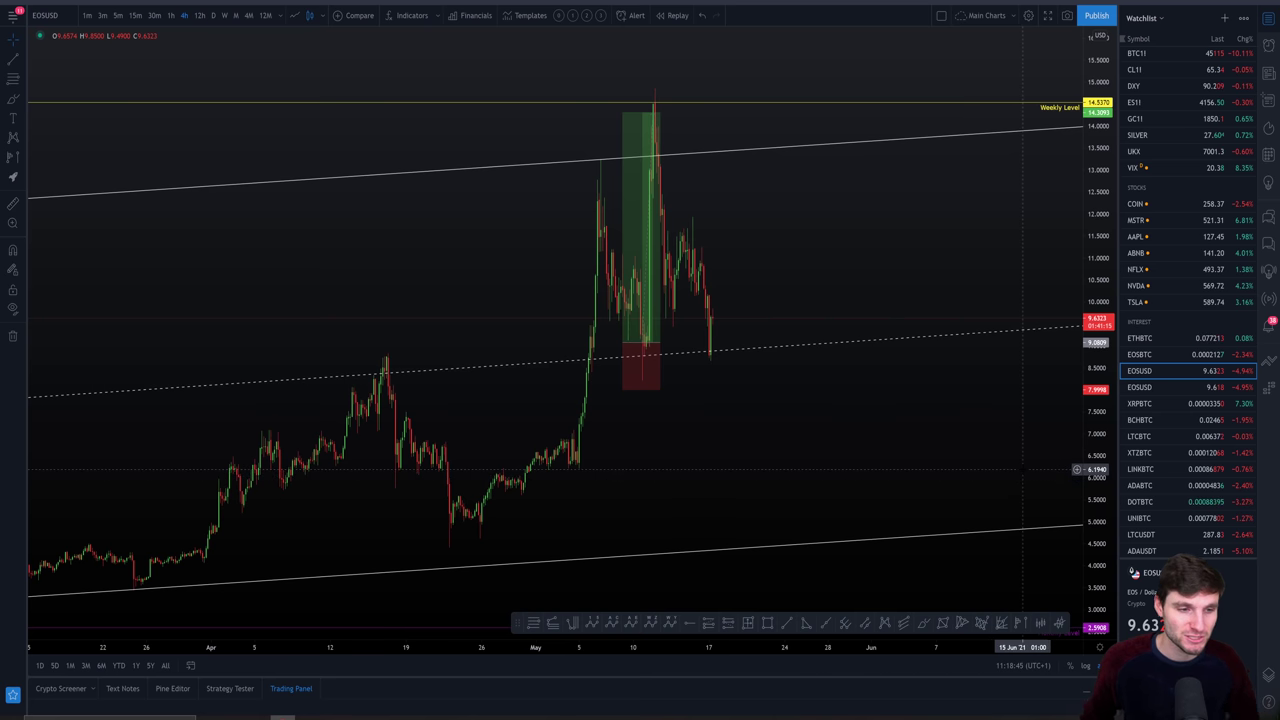
scroll(1022, 469, up, 1)
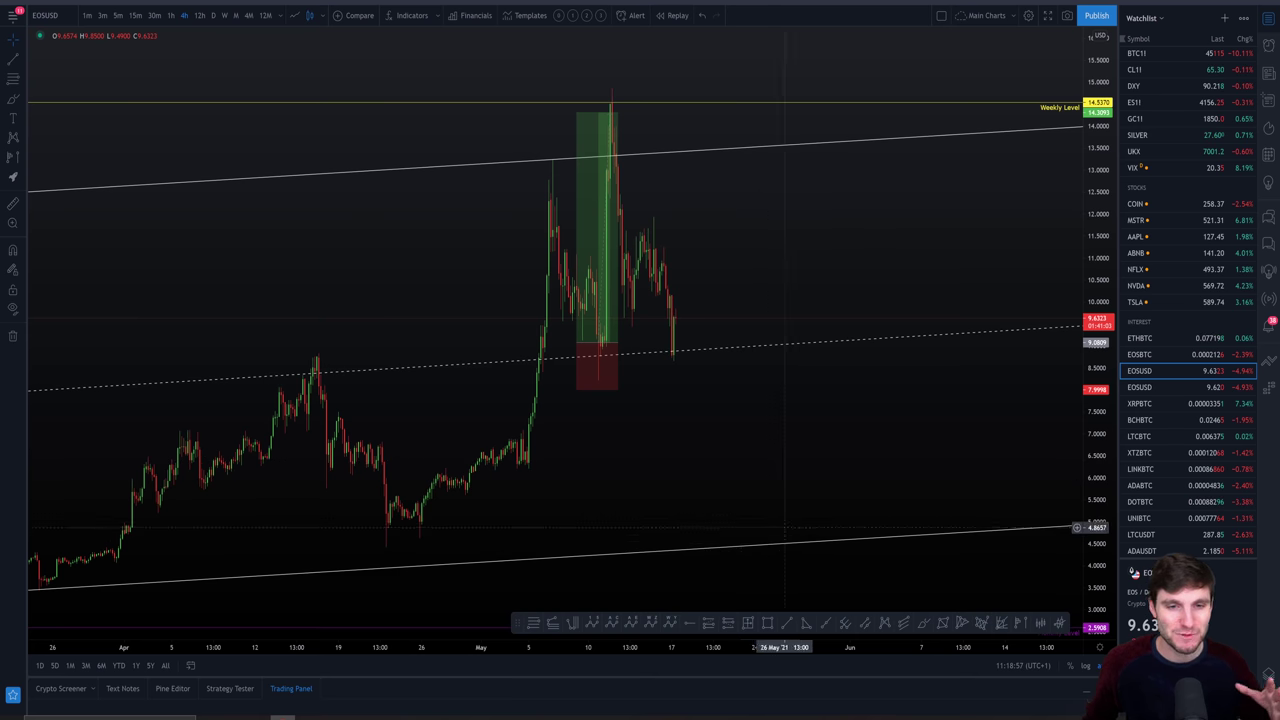
scroll(760, 647, up, 5)
click(534, 621)
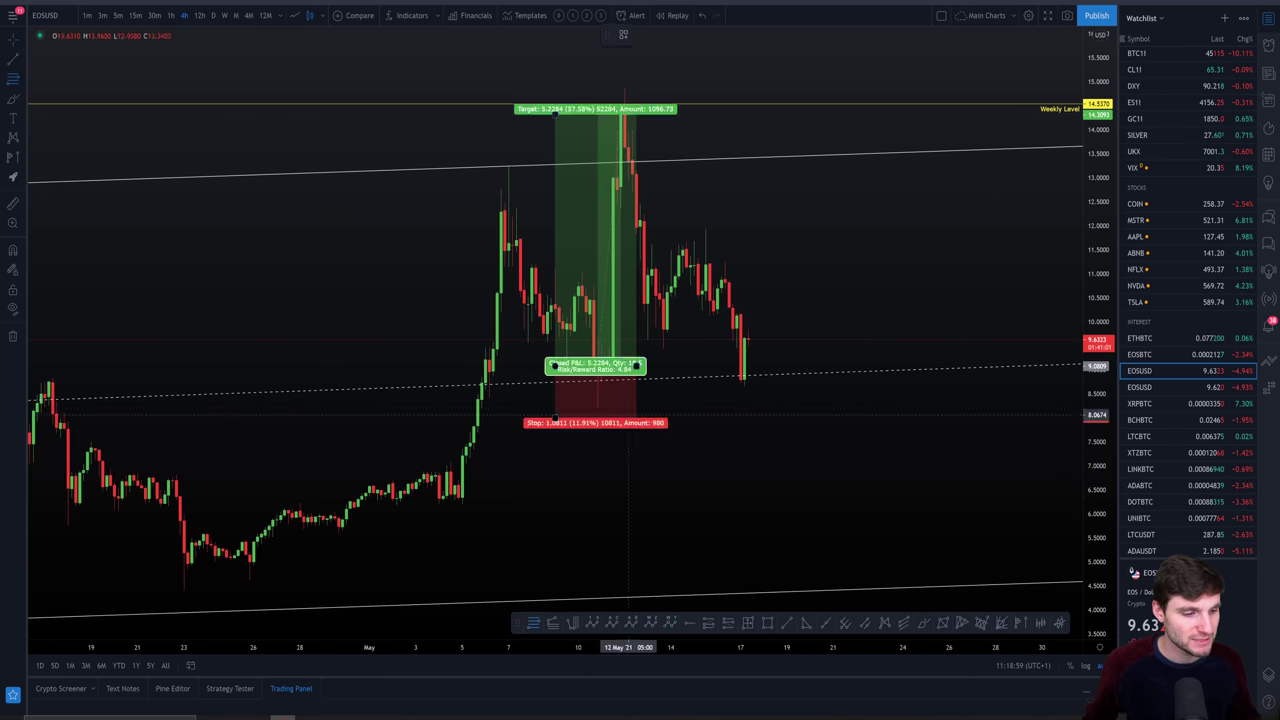
click(617, 88)
click(837, 386)
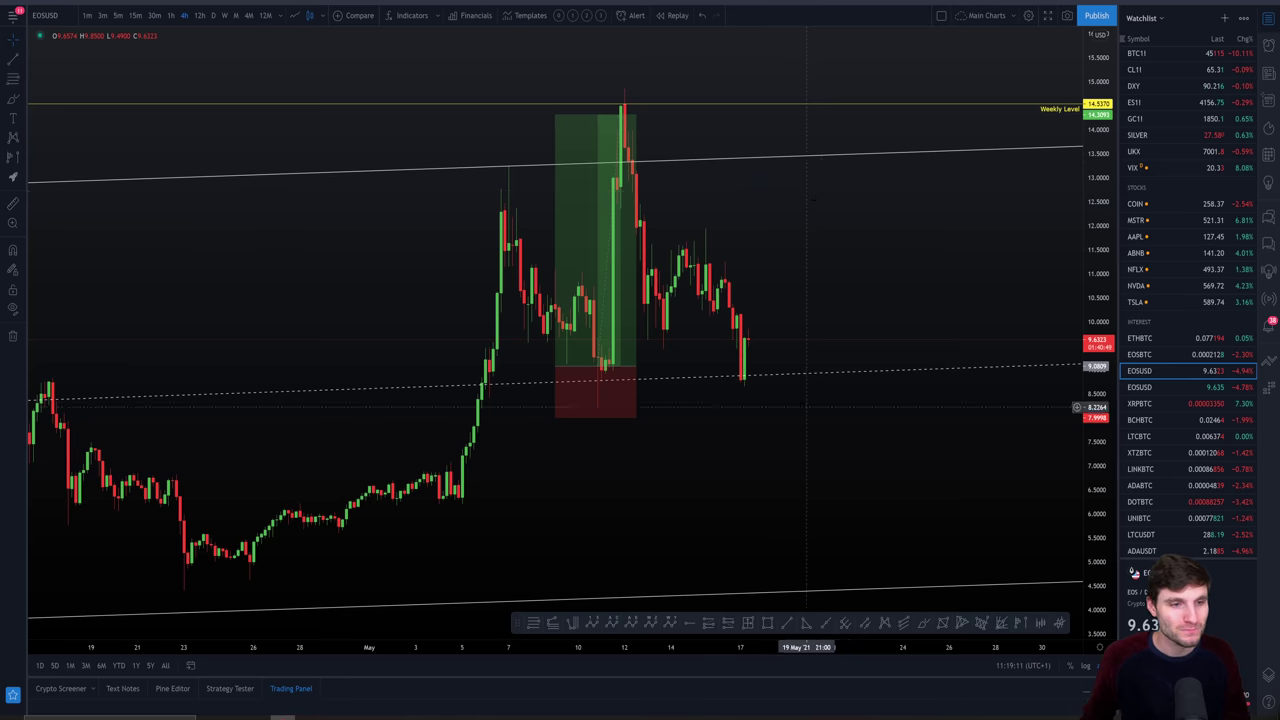
Step: Examine the wider price history since February relative to the channel lines and the Weekly Level
scroll(818, 193, down, 2)
scroll(825, 449, down, 1)
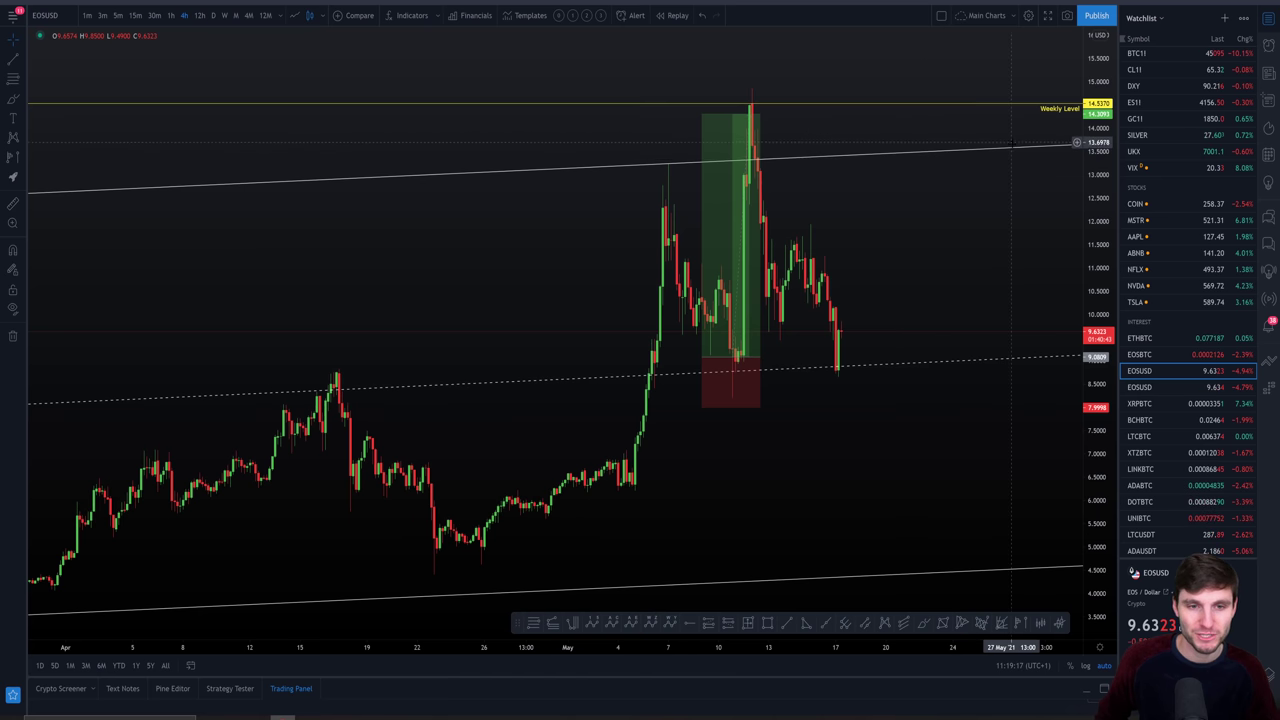
scroll(893, 328, down, 2)
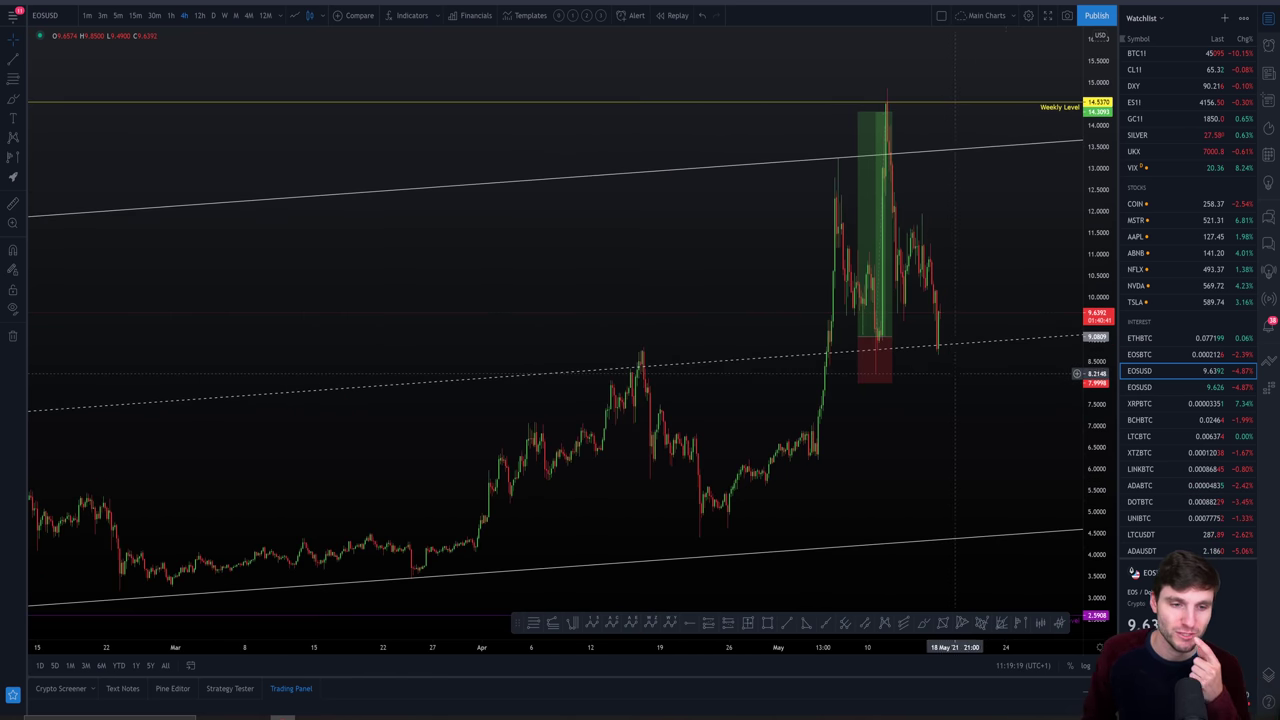
scroll(887, 397, down, 2)
drag(887, 397, 716, 400)
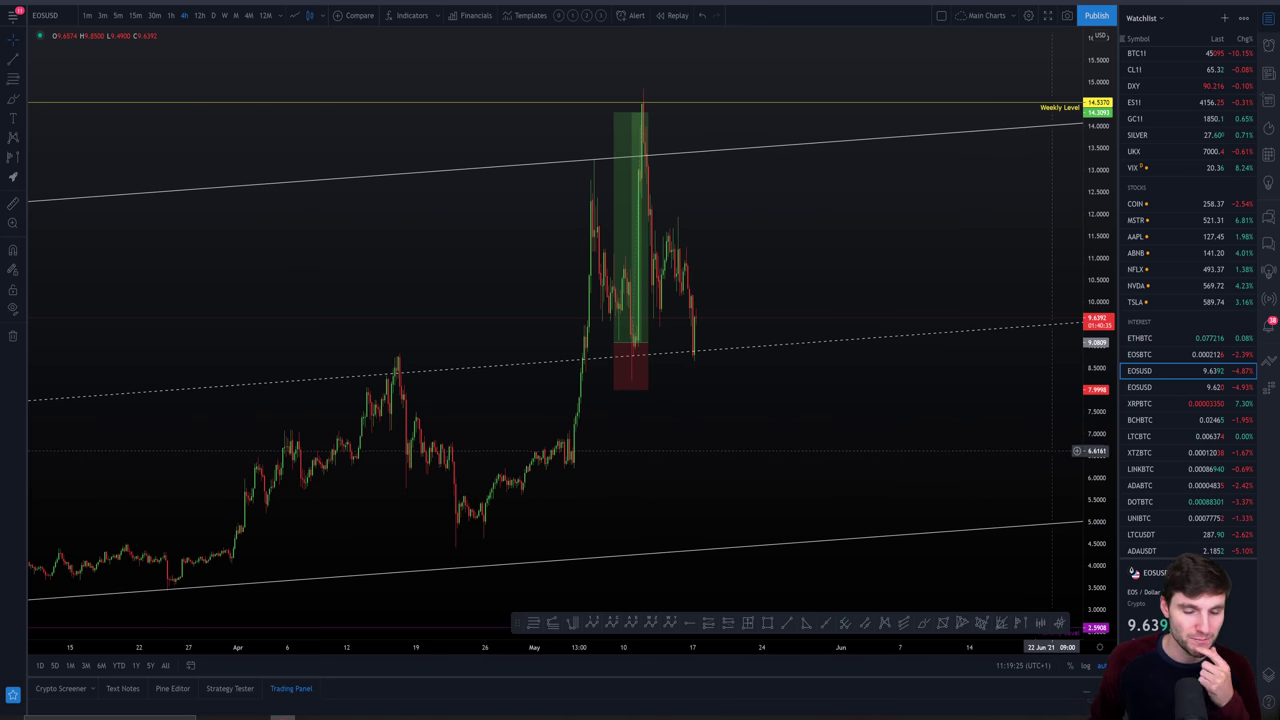
scroll(955, 465, down, 5)
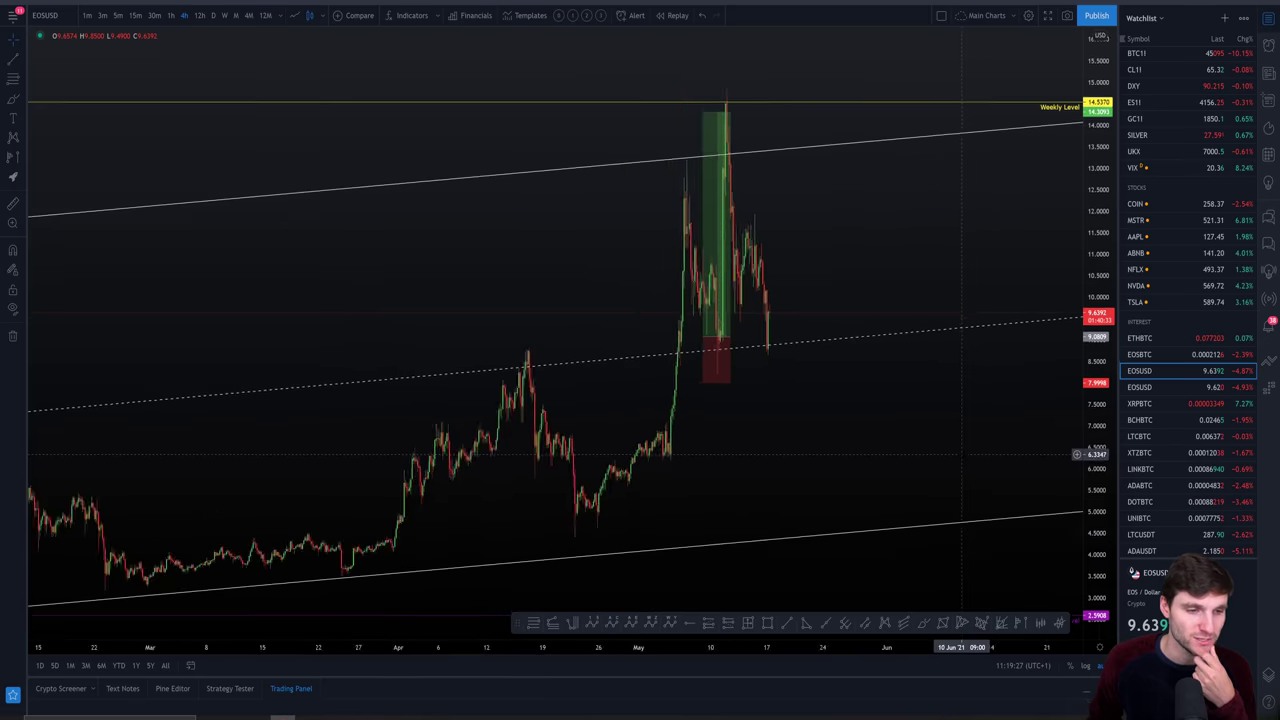
Step: Inspect the long position's outcome and the 17 May reaction at the dashed trendline
scroll(866, 423, up, 4)
scroll(845, 445, up, 5)
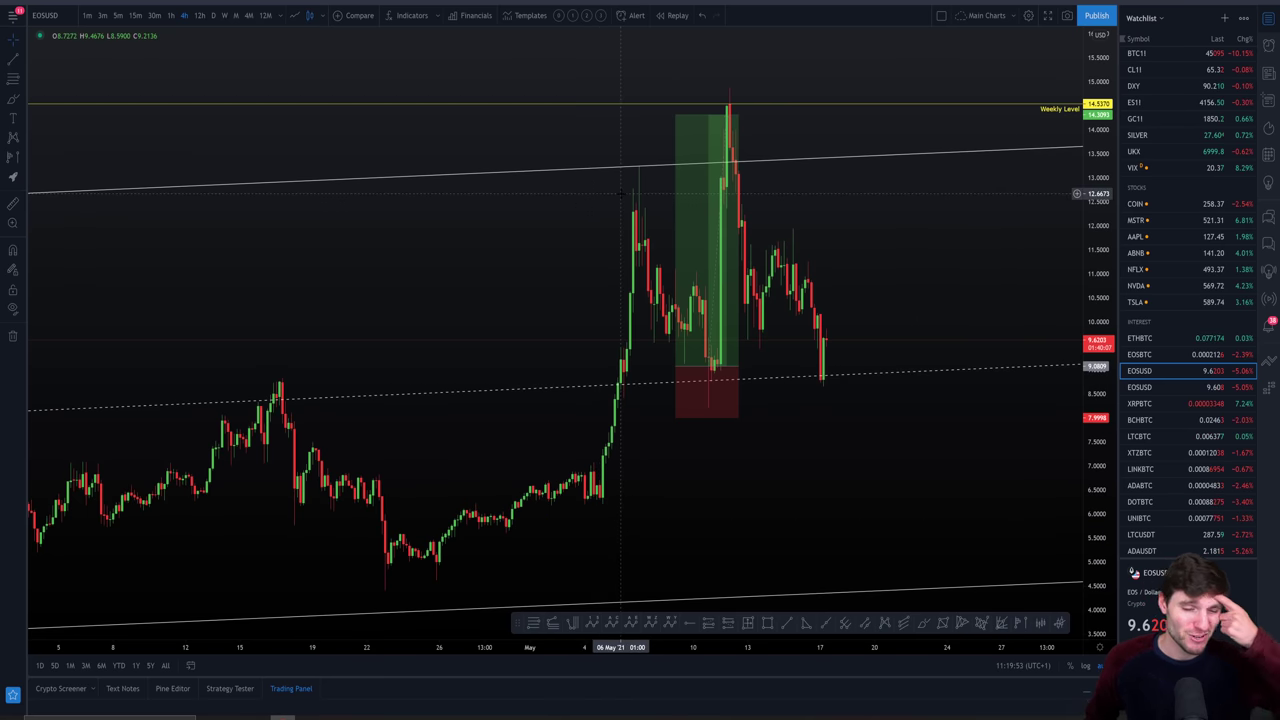
mouse_move(712, 125)
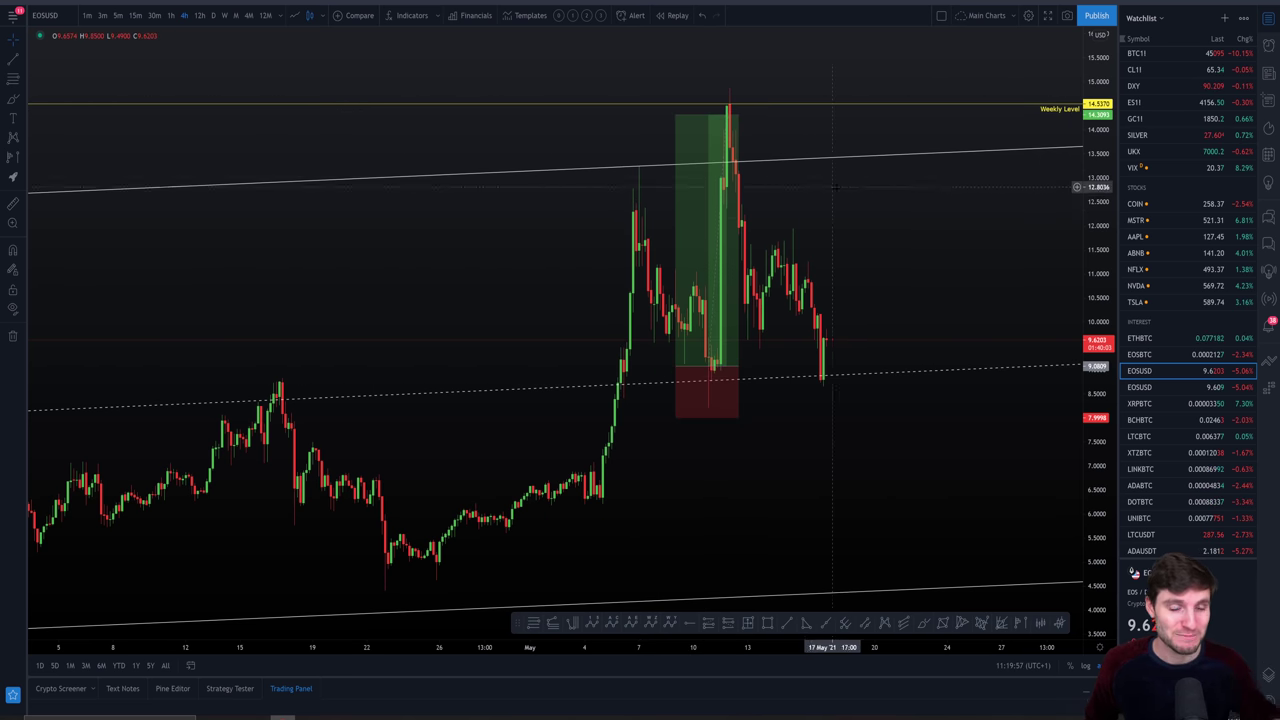
scroll(836, 220, up, 2)
scroll(840, 282, right, 3)
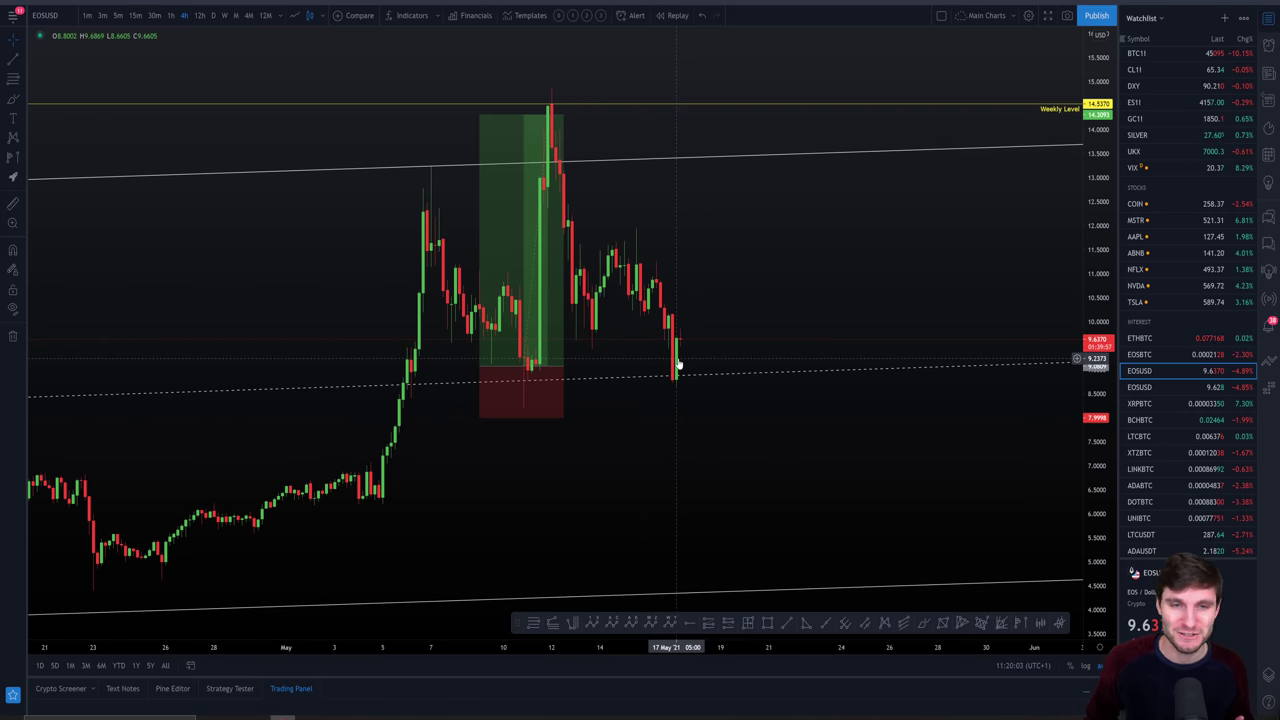
scroll(790, 330, down, 3)
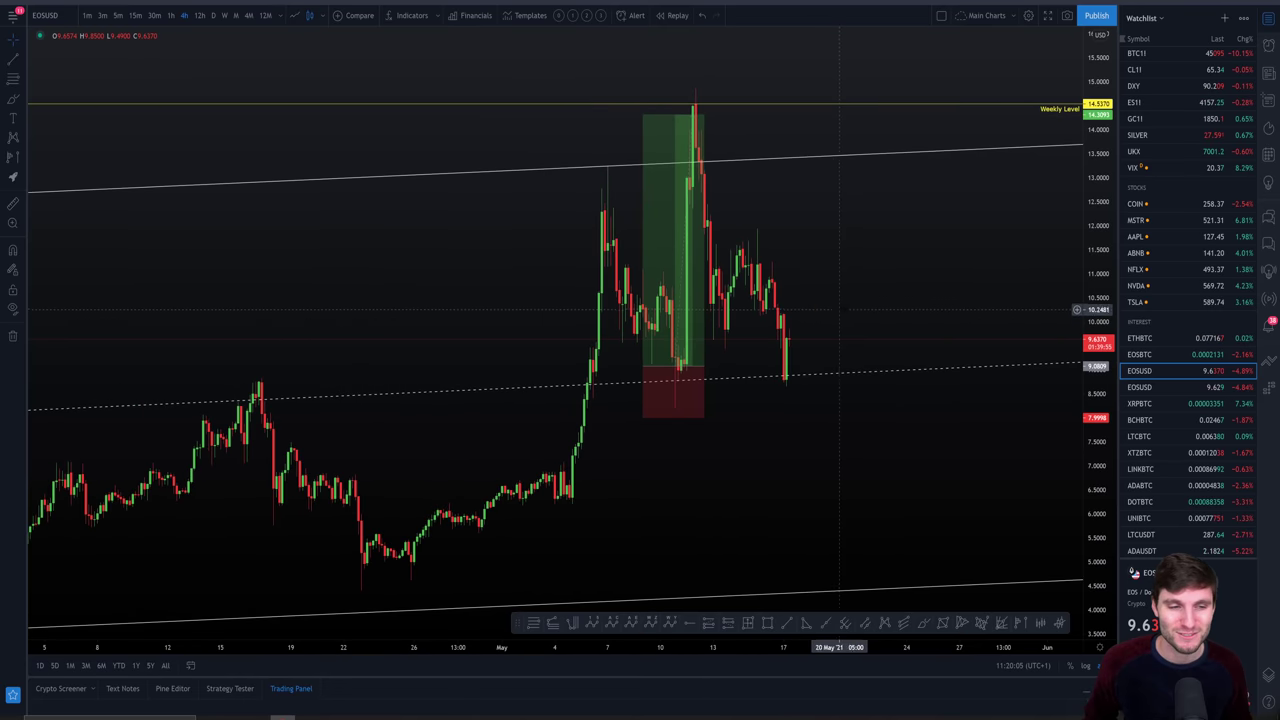
drag(840, 309, 769, 283)
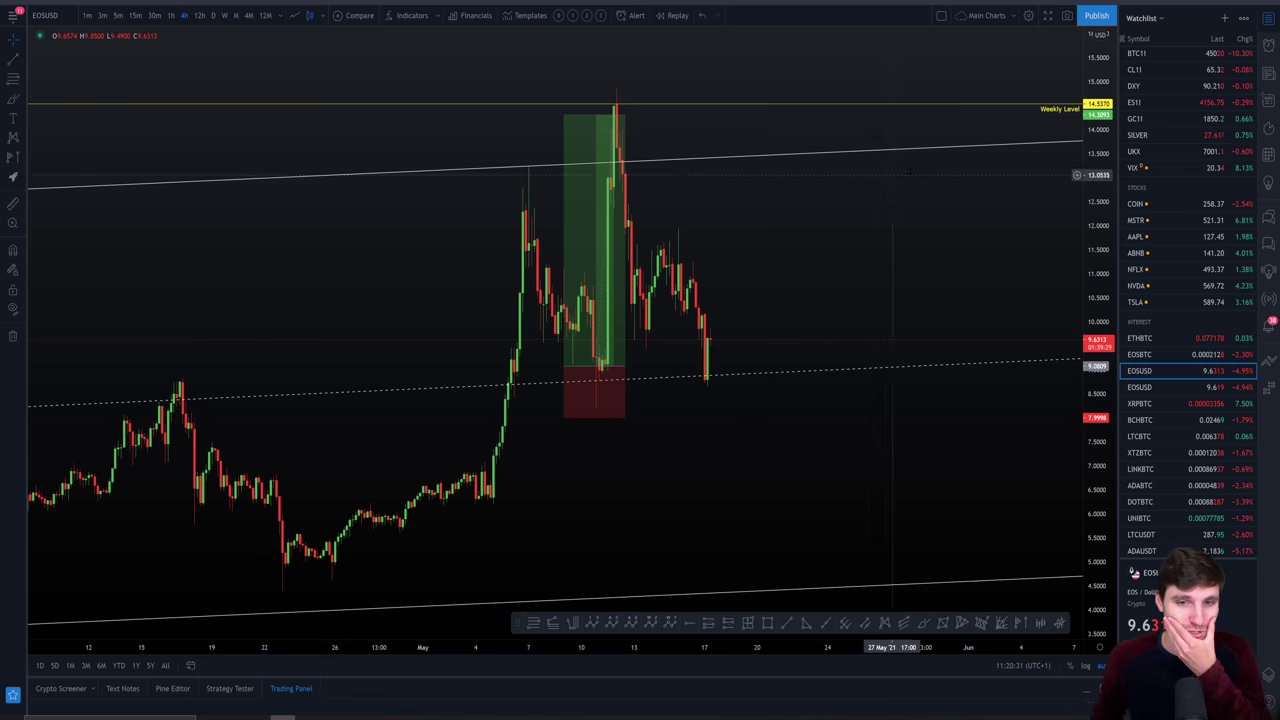
Step: Measure the drop from the Weekly Level near the 12 May peak down to around the long position's stop level
scroll(1143, 283, up, 2)
scroll(1163, 278, down, 3)
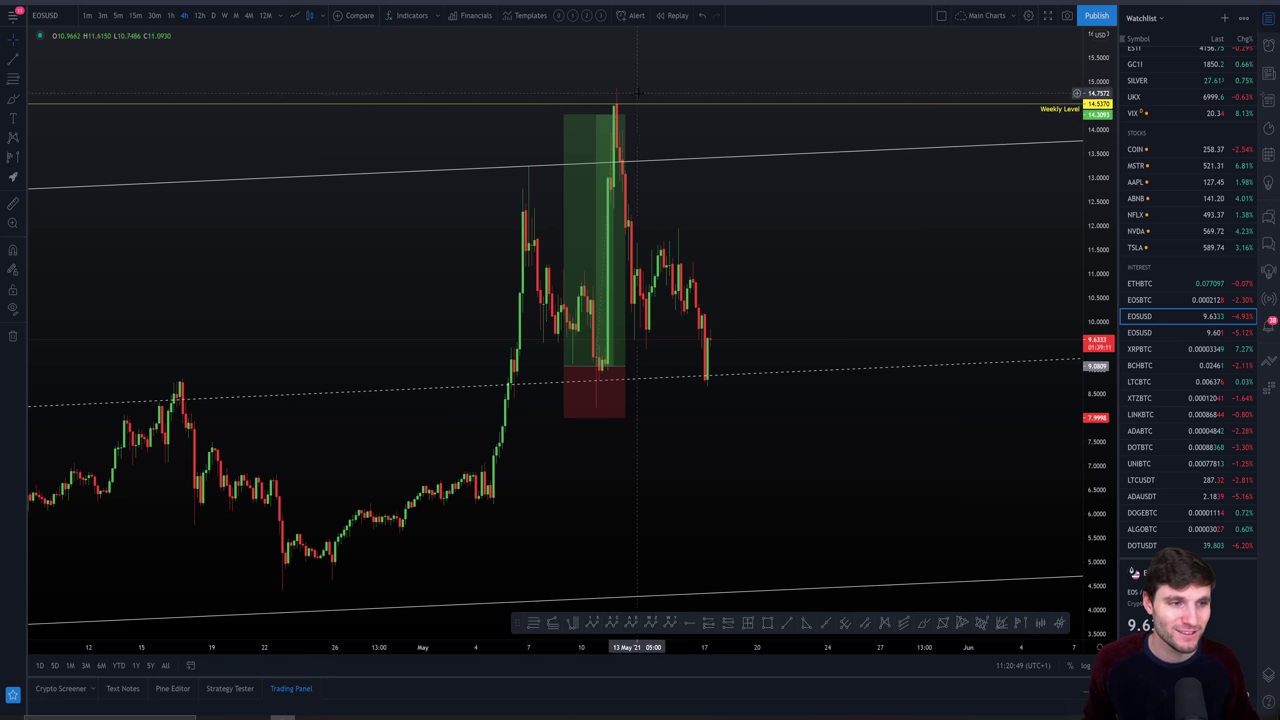
shift+click(626, 101)
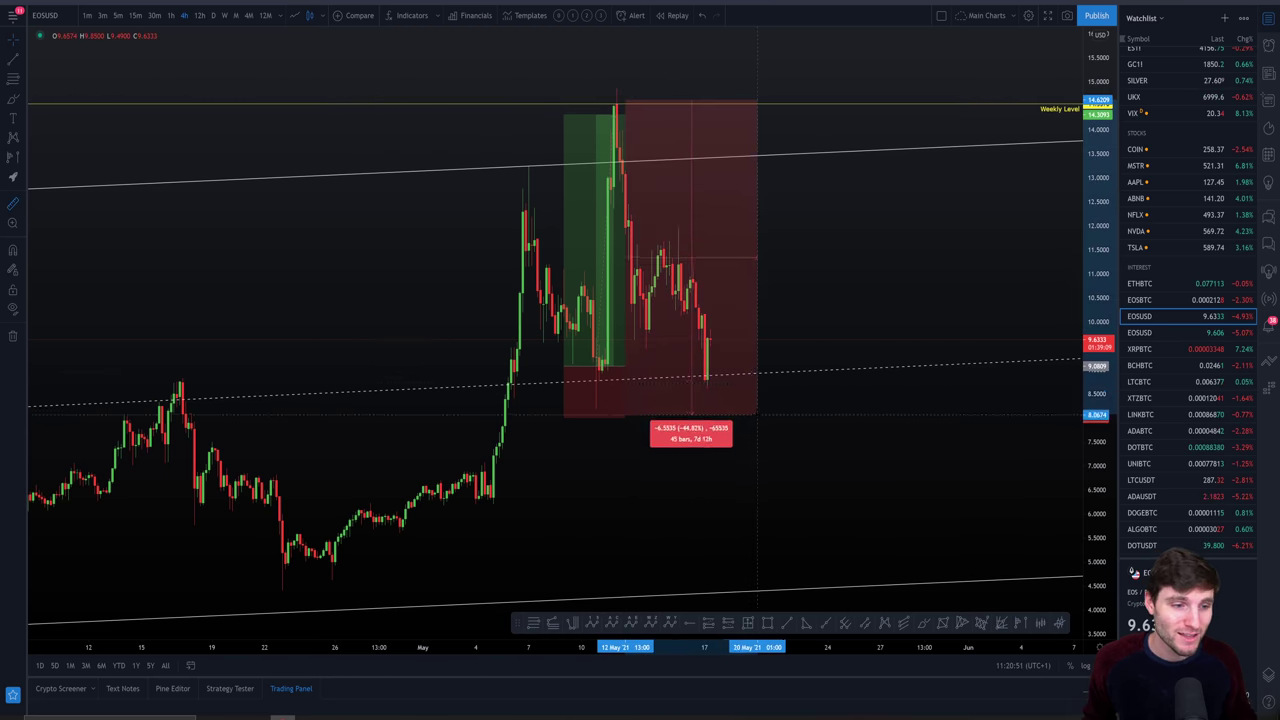
click(760, 410)
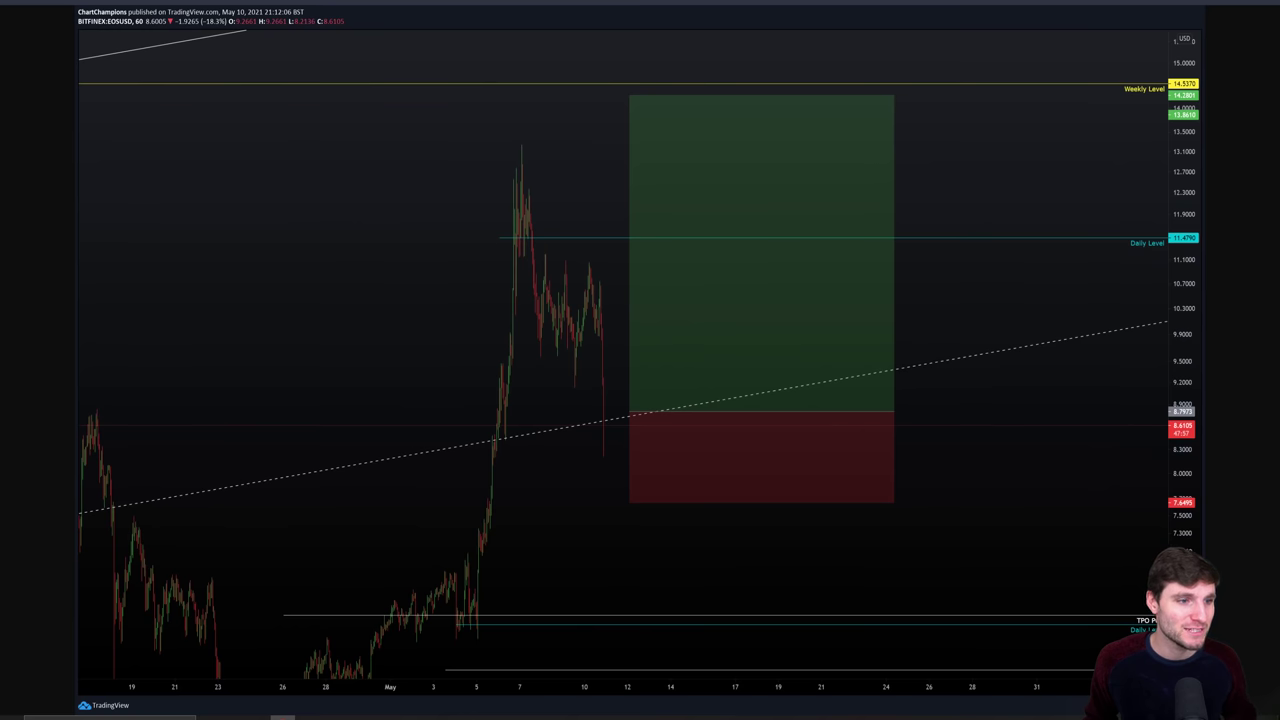